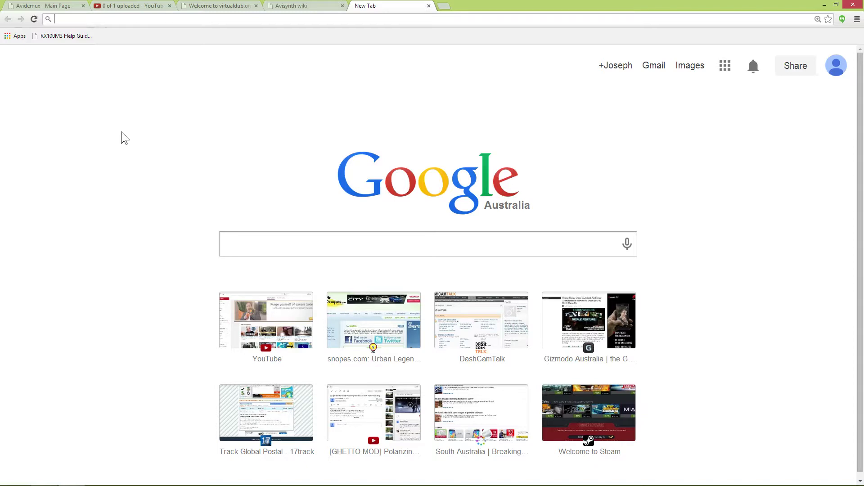
Look over the Avidemux and VirtualDub home pages, finishing on the AviSynth wiki Main Page.
left_click(38, 7)
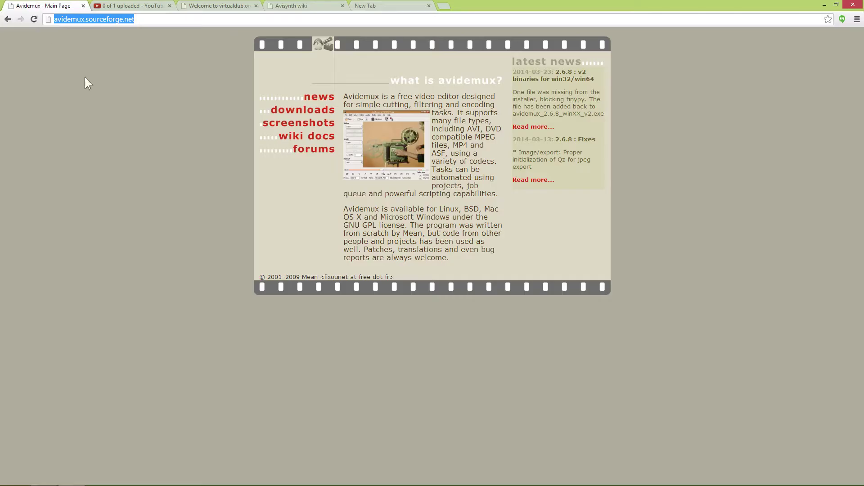
left_click(231, 7)
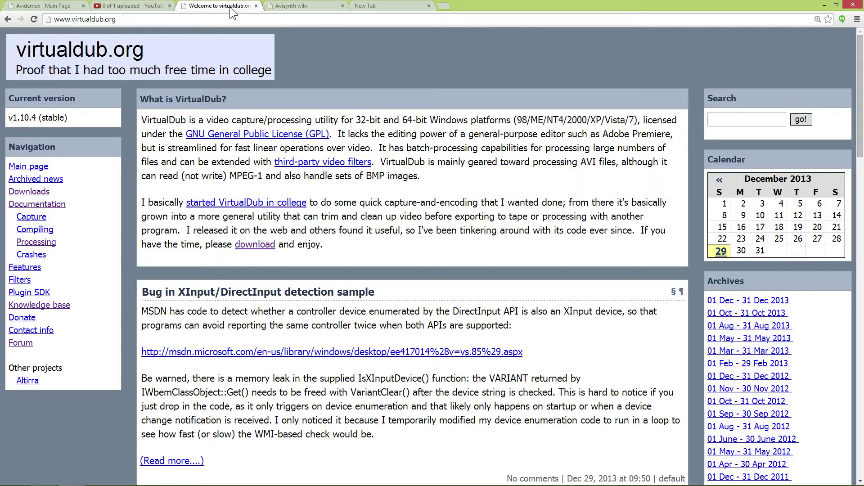
left_click(291, 8)
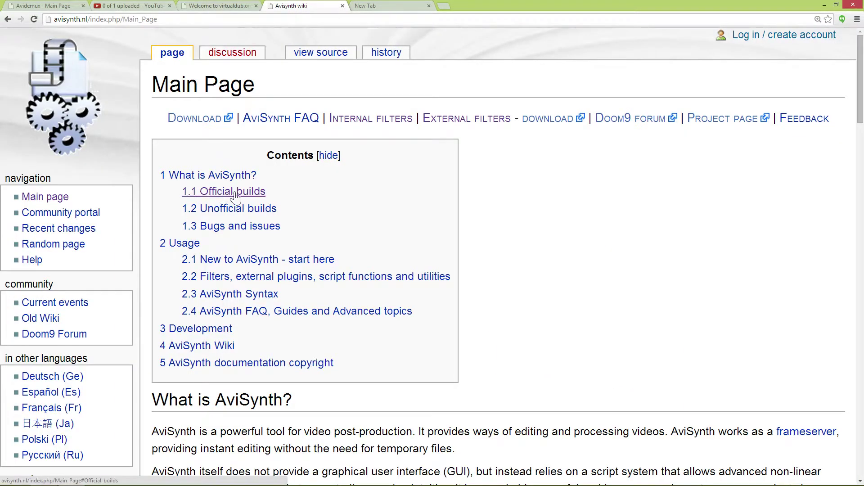
mouse_move(45, 484)
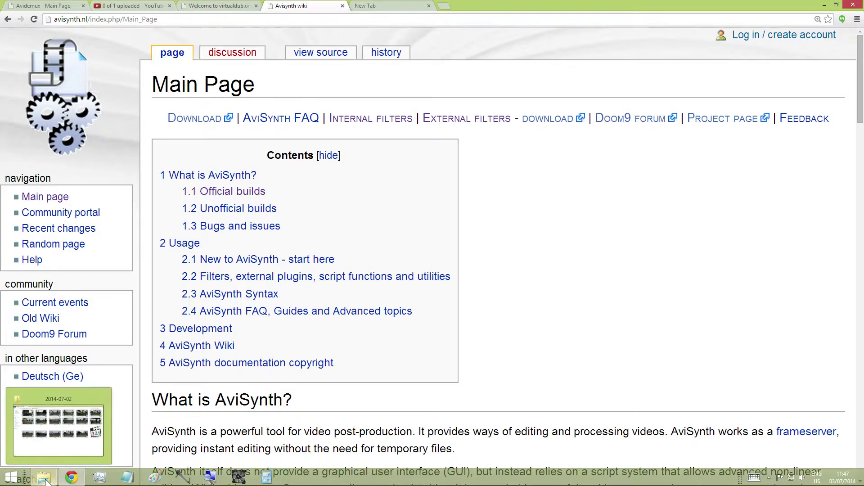
Open dashcam clip 12390021 from the 2014-07-02 folder with Avidemux 2.6.
left_click(108, 422)
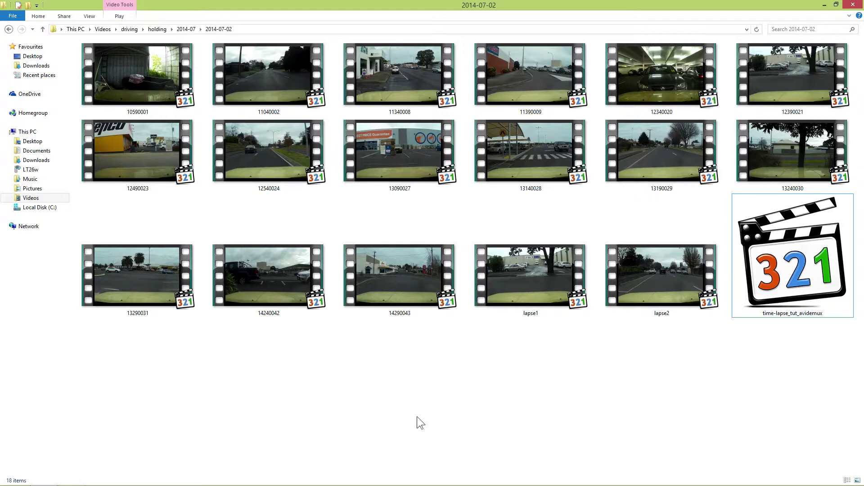
right_click(776, 80)
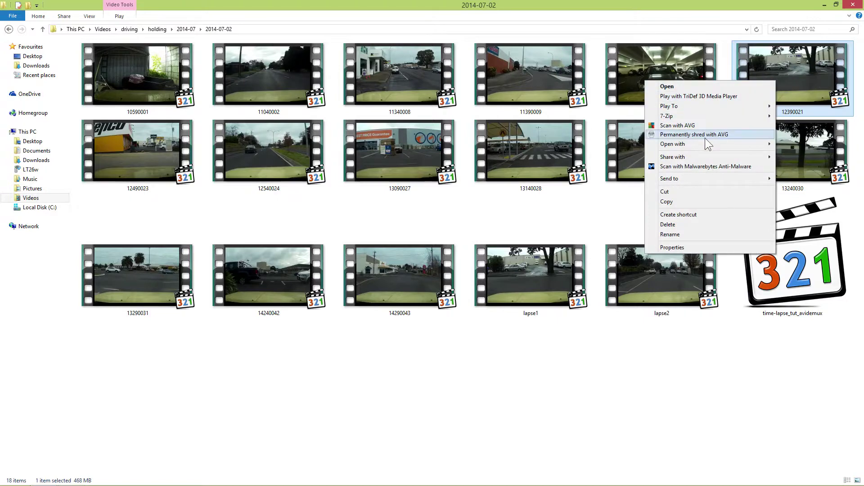
mouse_move(700, 142)
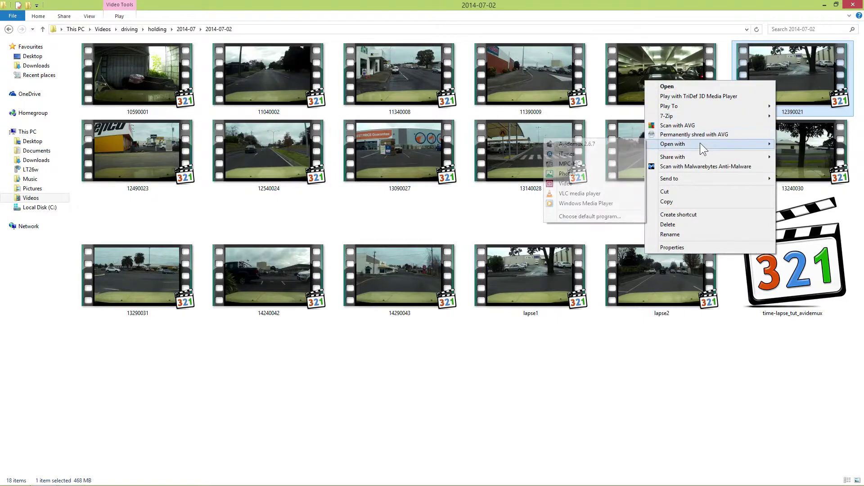
left_click(593, 144)
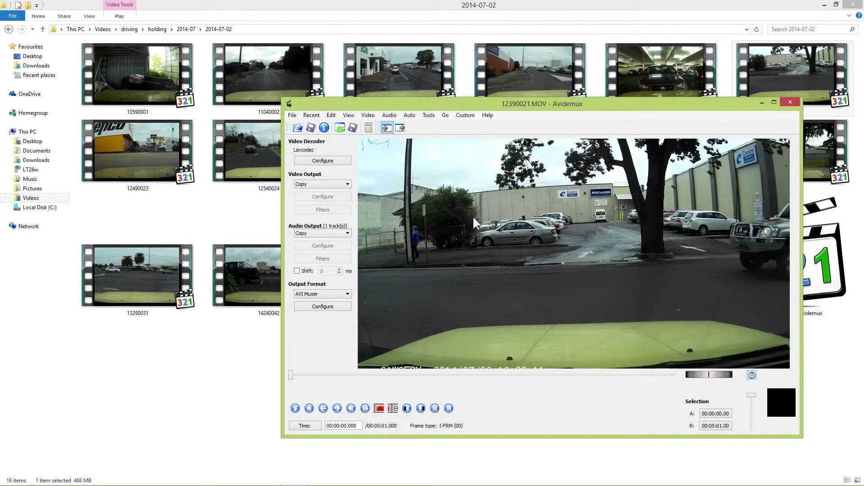
Append clips 12490023 and then 12540024 to 12390021 for a 00:15:03 timeline.
left_click(292, 116)
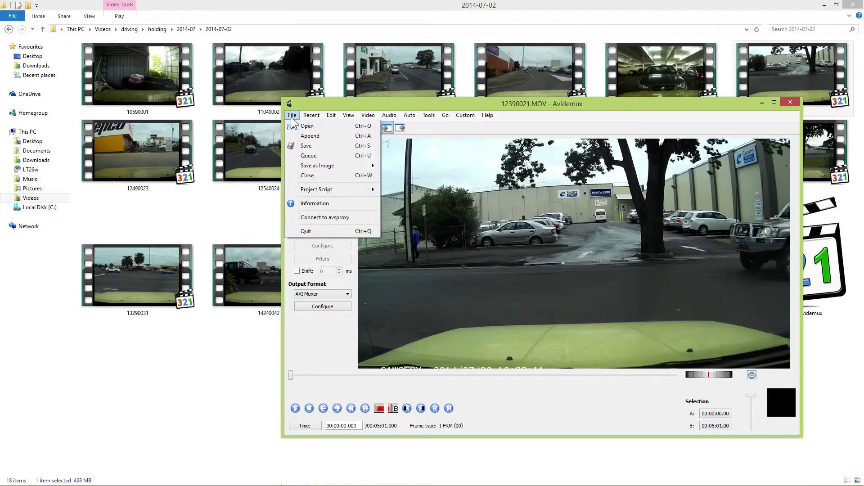
left_click(310, 137)
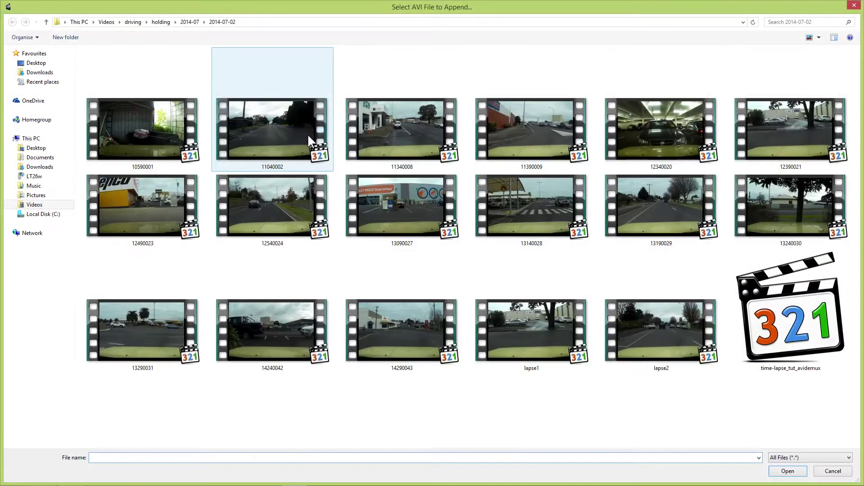
double_click(167, 204)
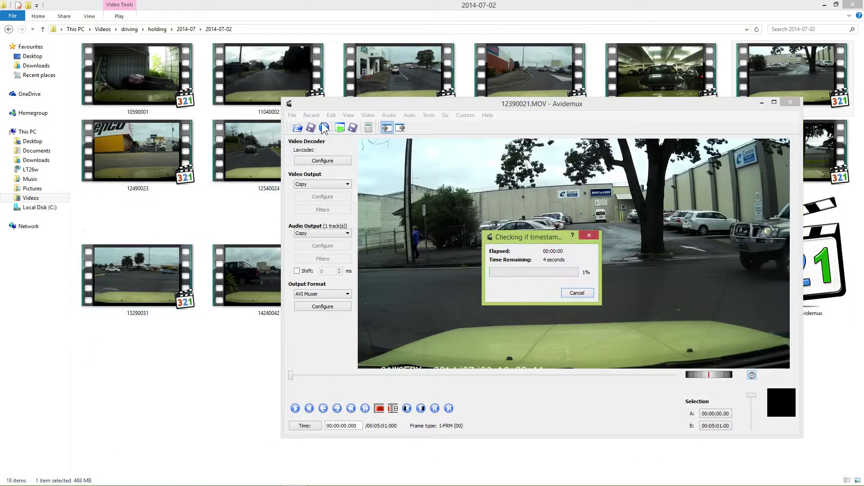
left_click(291, 115)
left_click(309, 134)
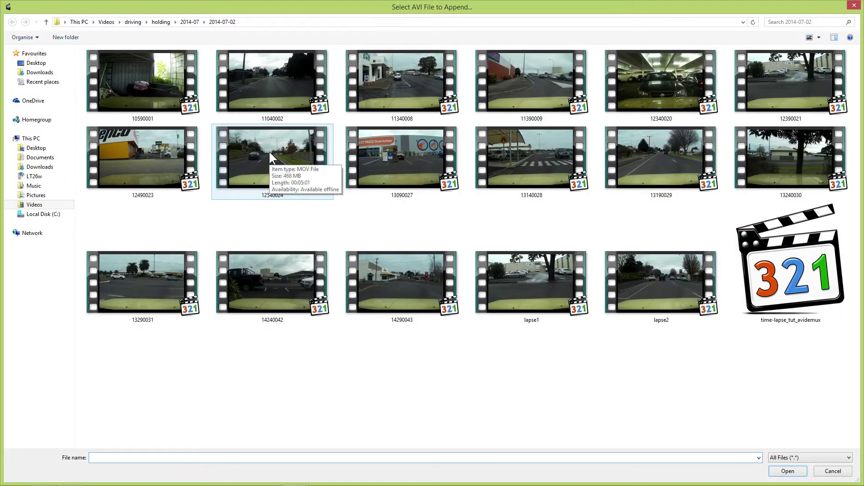
double_click(269, 152)
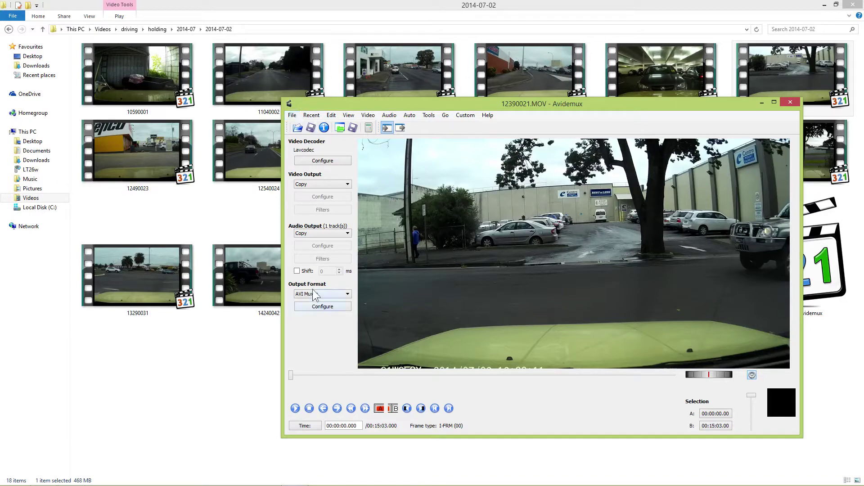
Encode the joined clips to batch1.avi in the 2014-07-02 folder.
left_click(293, 115)
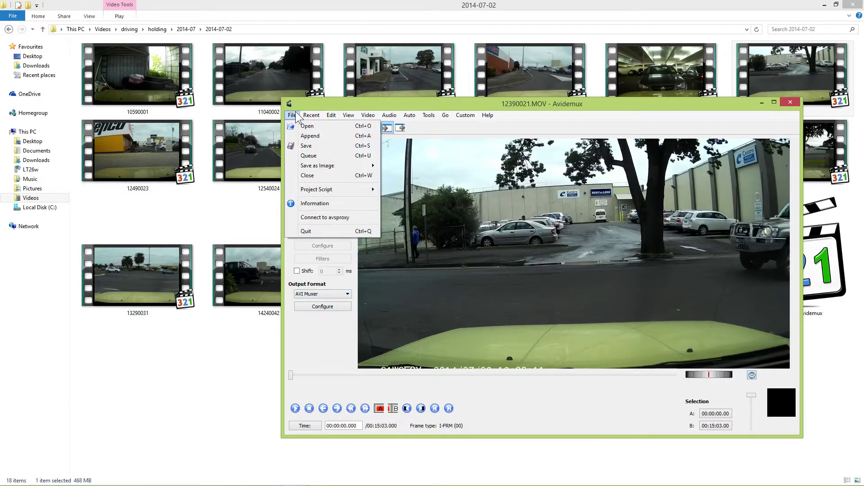
left_click(311, 149)
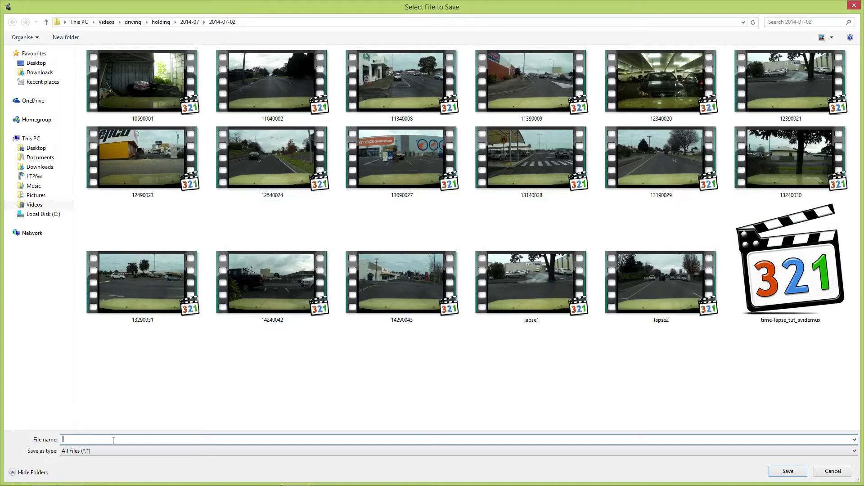
type("batch1.avi")
key("Return")
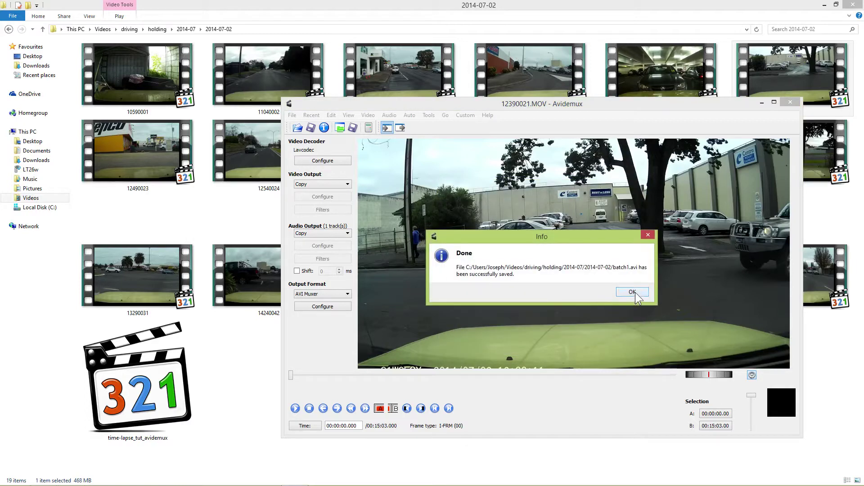
Dismiss the save message, minimize Avidemux, select batch1 and start a blank Notepad document.
left_click(633, 293)
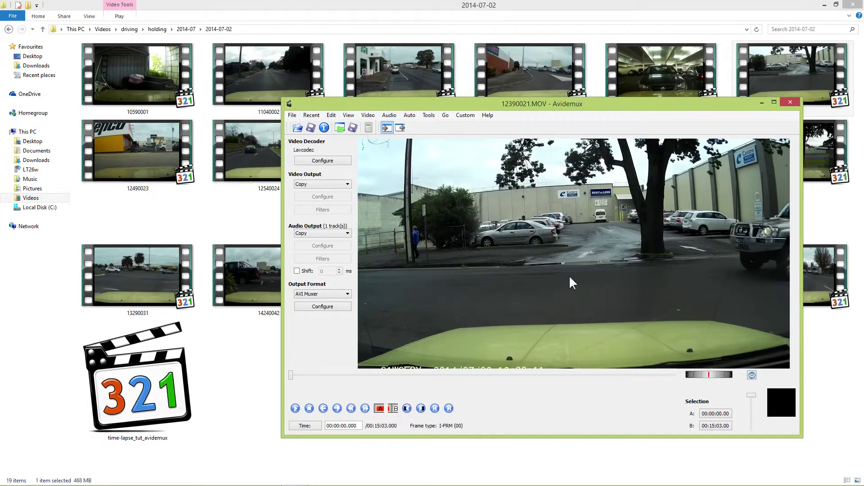
left_click(761, 101)
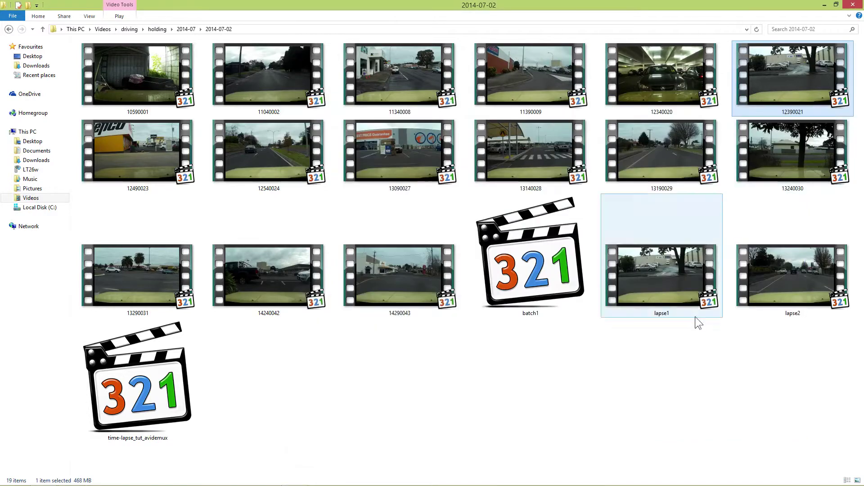
left_click(539, 276)
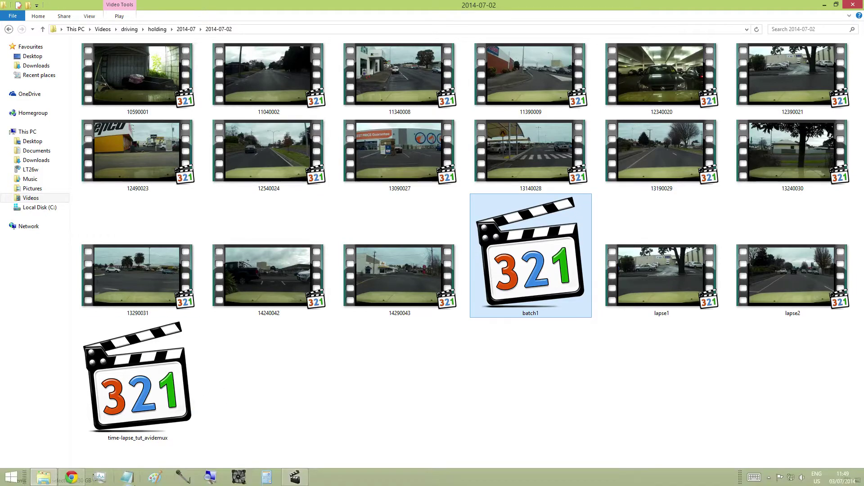
left_click(130, 479)
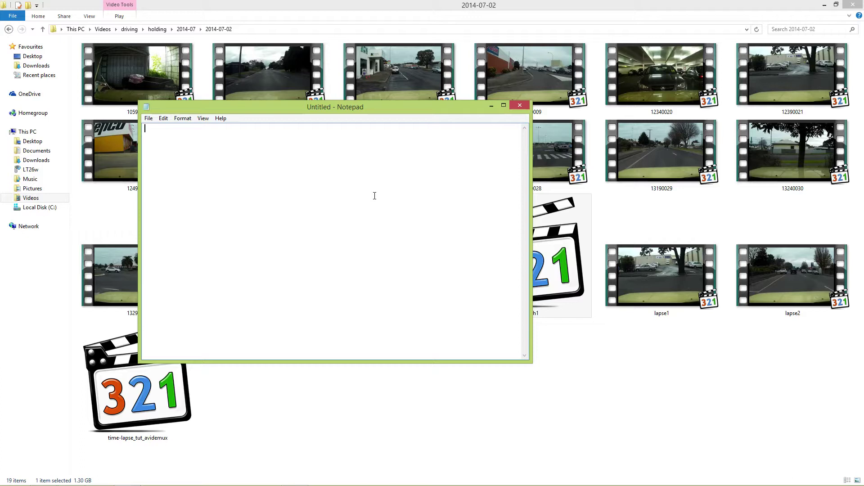
Paste the AviSynth script and highlight its AviSource batch1.avi line and first Merge line.
type("AviSource(\"C:\\Users\\Joseph\\Videos\\driving\\holding\\2014-07\\2014-07-02\\batch1.avi\") Merge(selectEven(), SelectOdd()) Merge(selectEven(), SelectOdd()) Merge(selectEven(), SelectOdd()) Merge(selectEven(), SelectOdd()) AssumeFPS(30)")
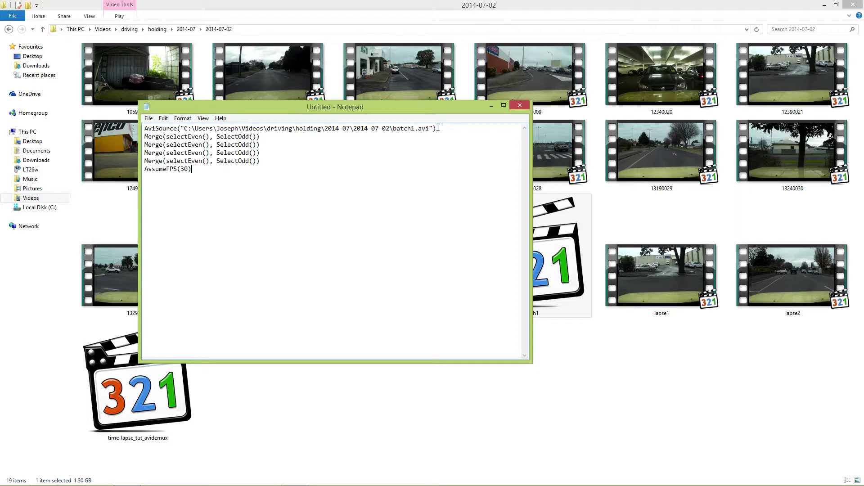
left_click_drag(438, 129, 143, 129)
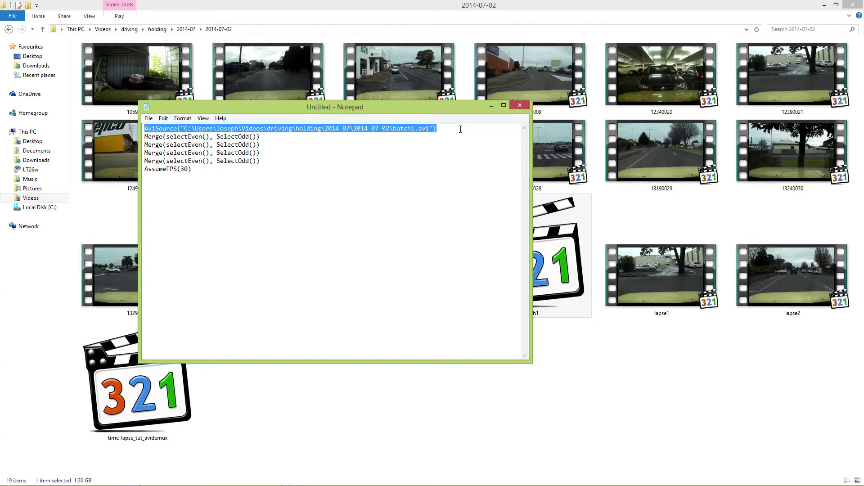
left_click(461, 129)
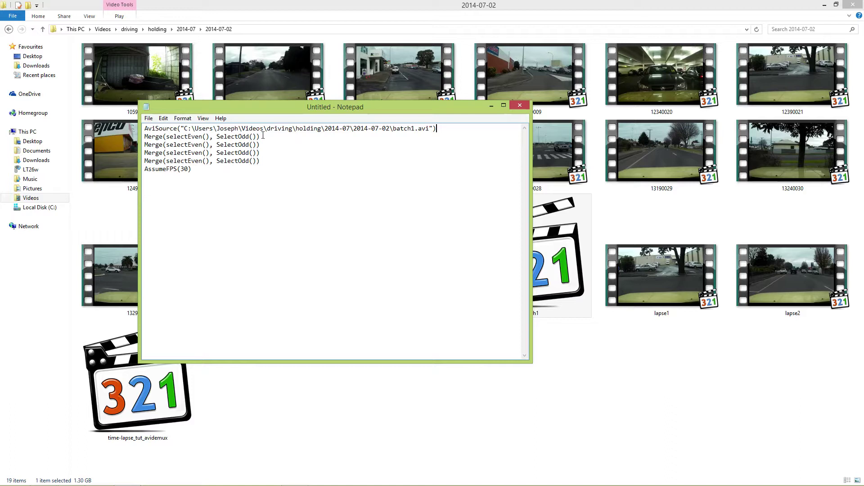
left_click_drag(263, 136, 145, 137)
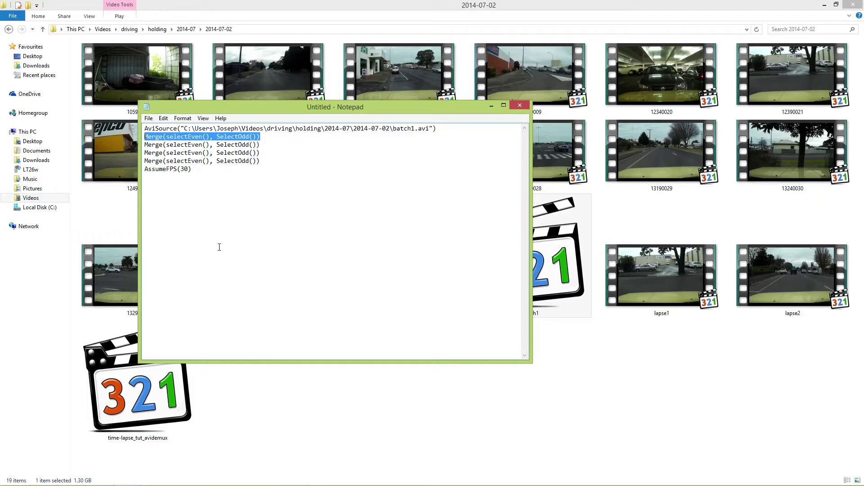
left_click(271, 136)
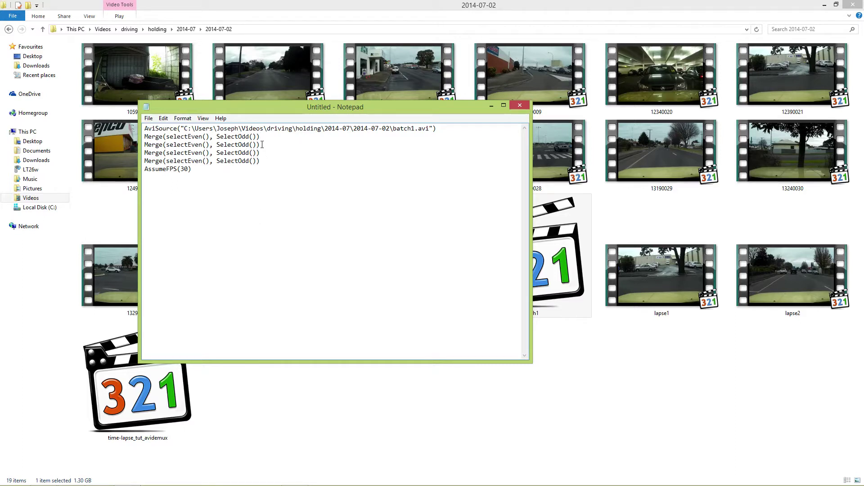
Highlight the remaining Merge lines, the AssumeFPS(30) line and the batch1 file name in turn.
left_click_drag(263, 145, 184, 145)
left_click_drag(261, 160, 216, 161)
left_click(233, 228)
key("shift+Home")
left_click(243, 225)
left_click_drag(396, 129, 415, 129)
left_click(285, 287)
Save the Notepad script under the file name merge4.avs in the 2014-07-02 dashcam folder.
left_click(148, 118)
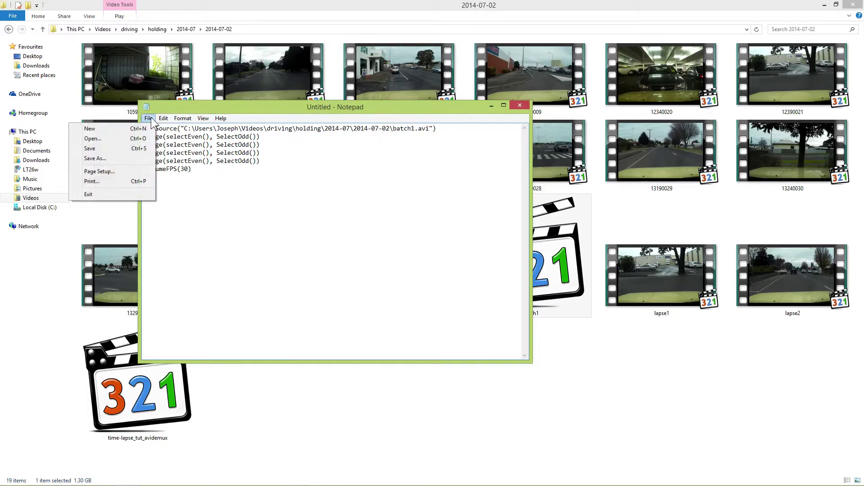
left_click(127, 148)
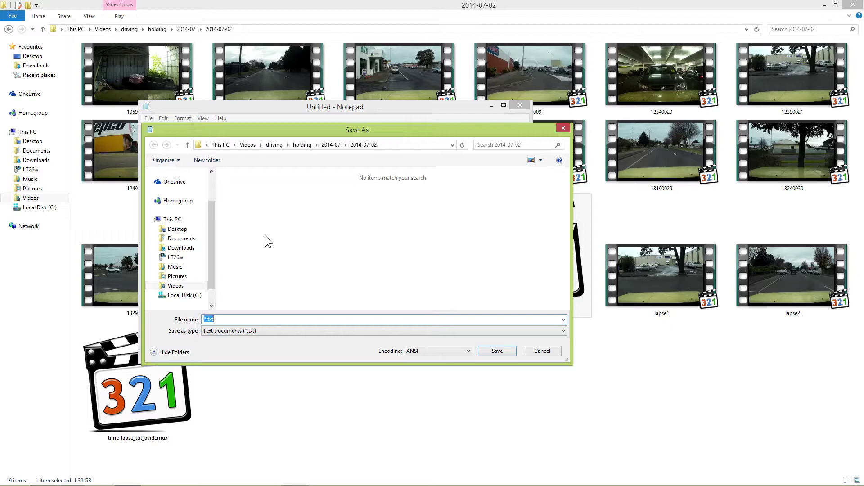
type("merge4.avs")
key("Return")
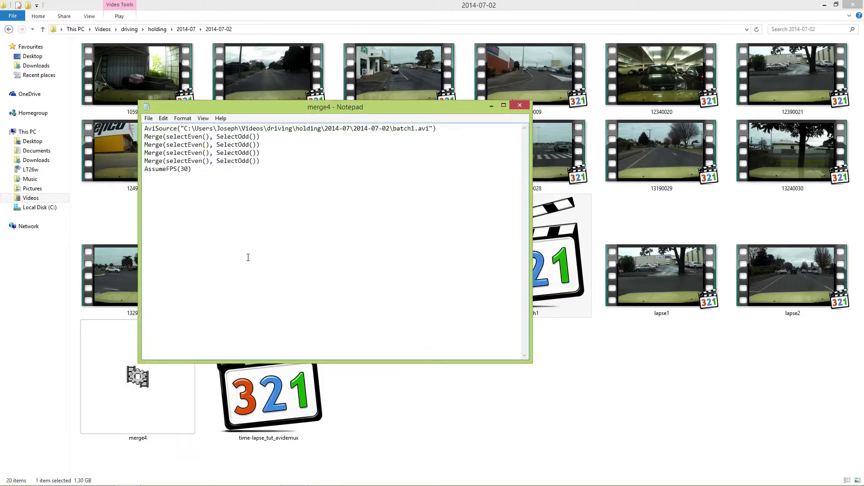
Open merge4.avs from the 2014-07-02 folder in VirtualDub 1.10.4.
left_click(442, 398)
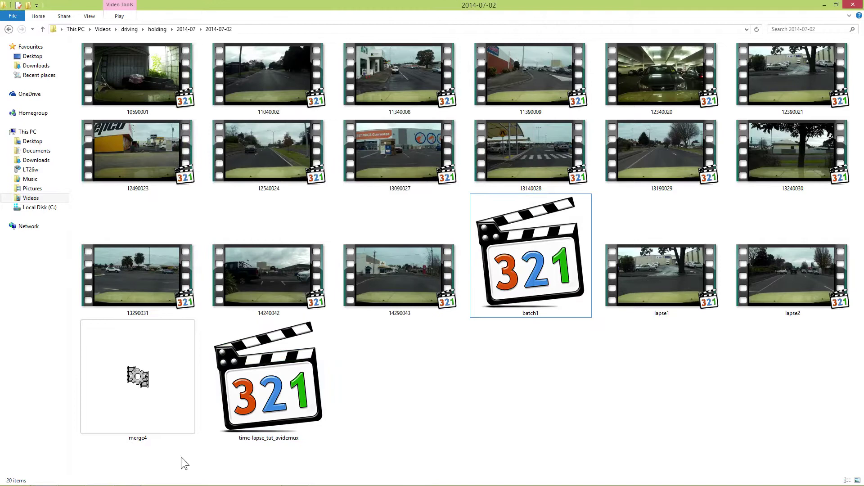
left_click(139, 438)
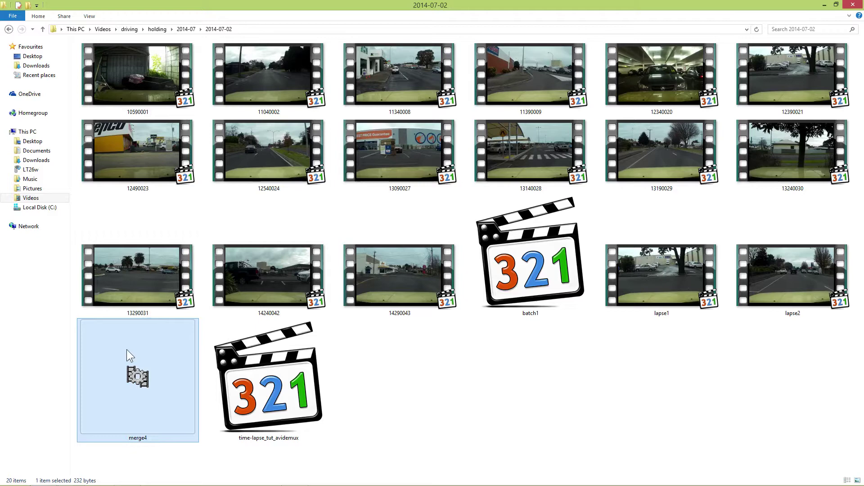
double_click(133, 377)
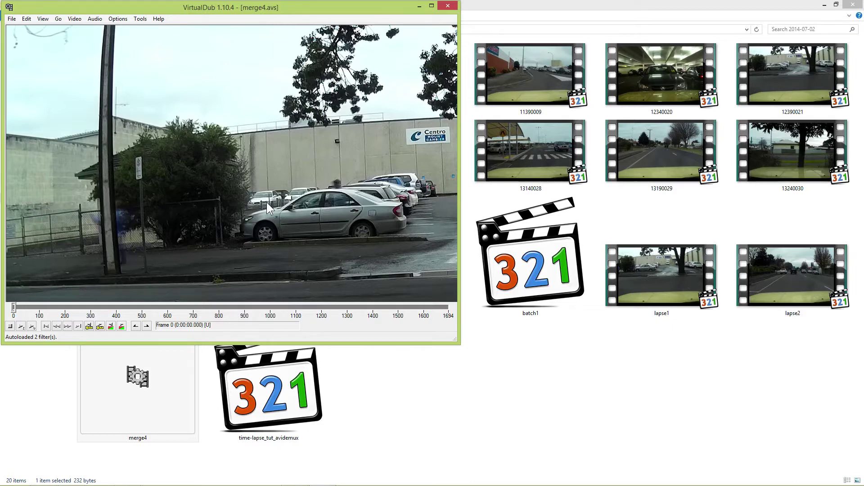
Wait for merge4.avs to load at frame 0 with 2 filters autoloaded.
mouse_move(225, 484)
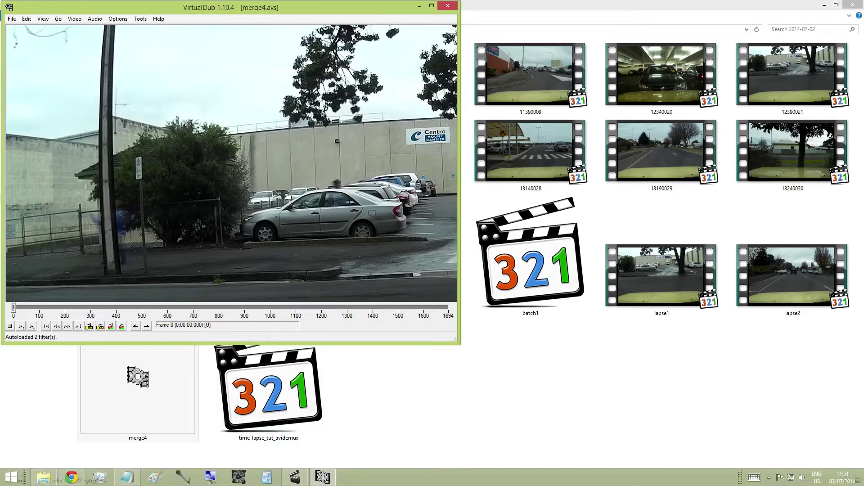
left_click(127, 477)
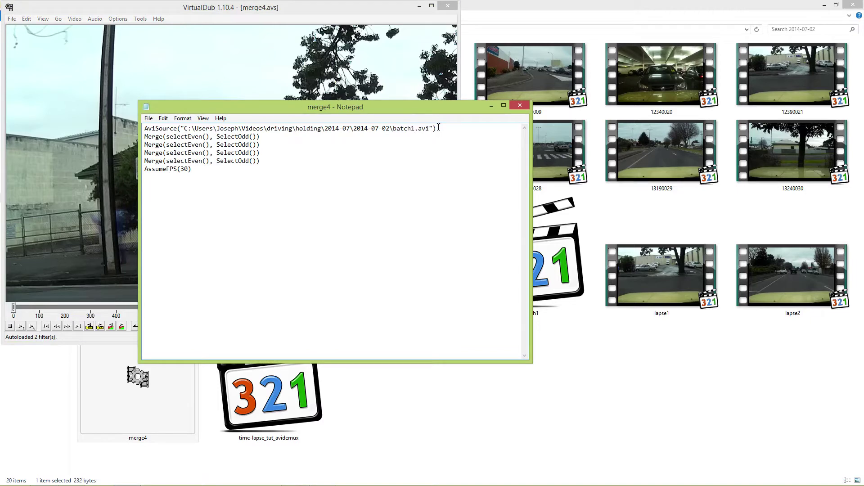
left_click_drag(437, 129, 144, 128)
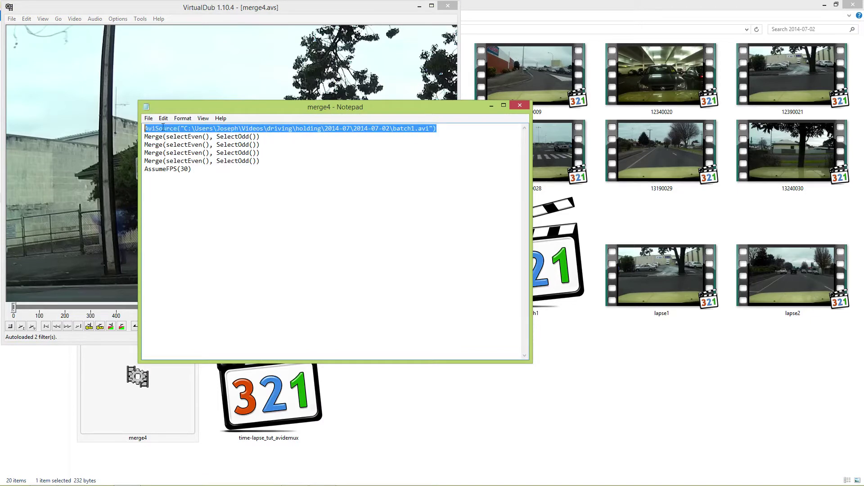
left_click(369, 125)
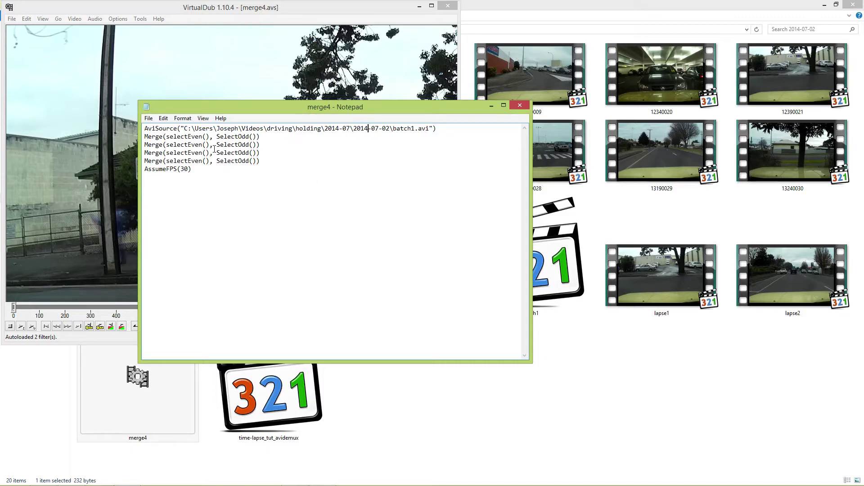
left_click_drag(213, 144, 217, 145)
key("Down")
key("Right")
key("Right")
key("Right")
key("Right")
key("Right")
left_click(491, 105)
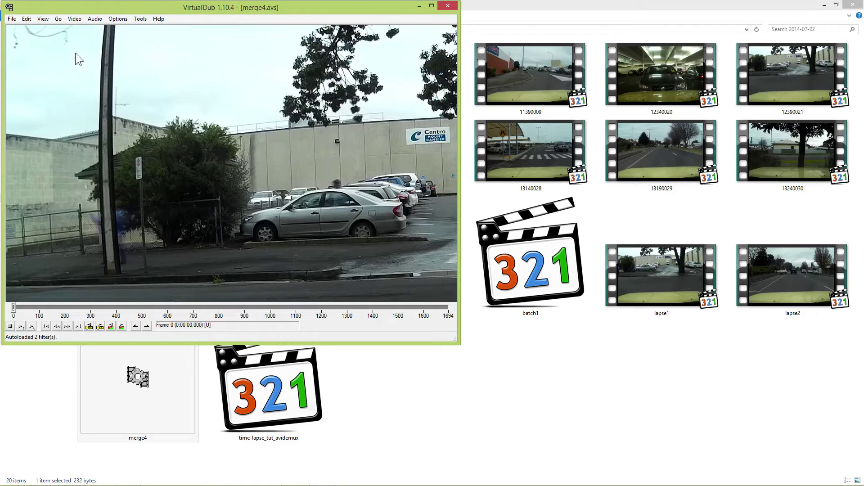
Choose x264vfw - H.264/MPEG-4 AVC as VirtualDub's video compression codec.
left_click(74, 19)
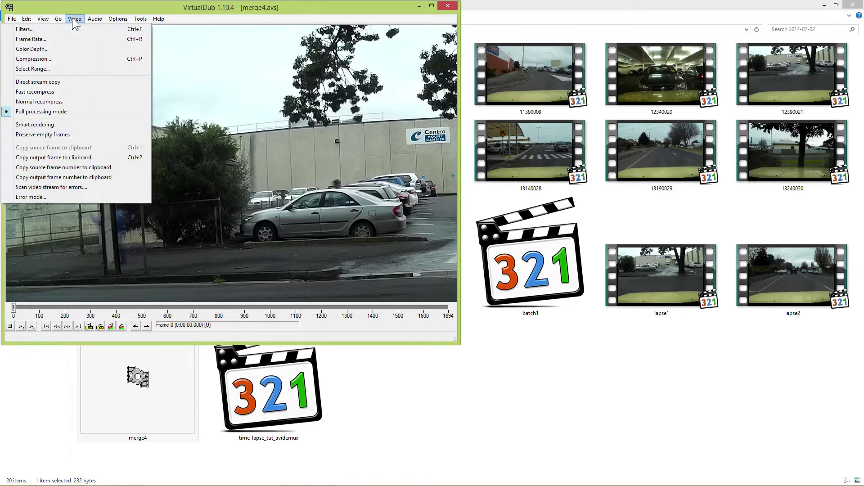
left_click(55, 58)
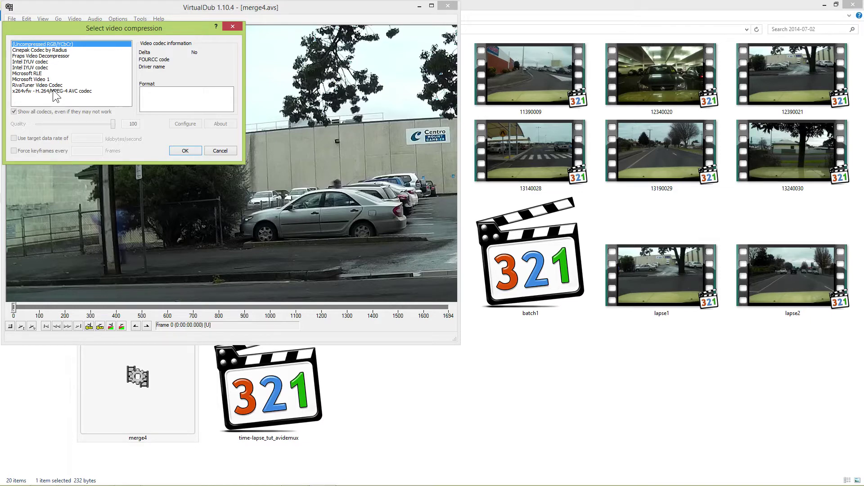
left_click(52, 90)
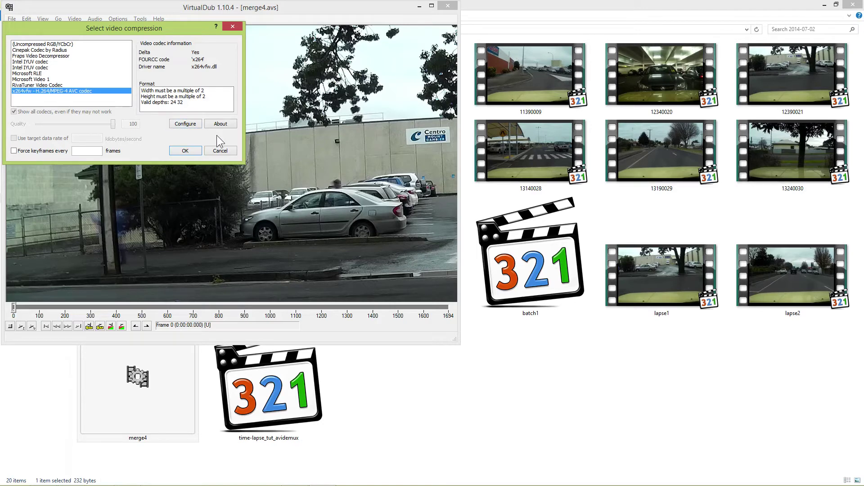
left_click(188, 150)
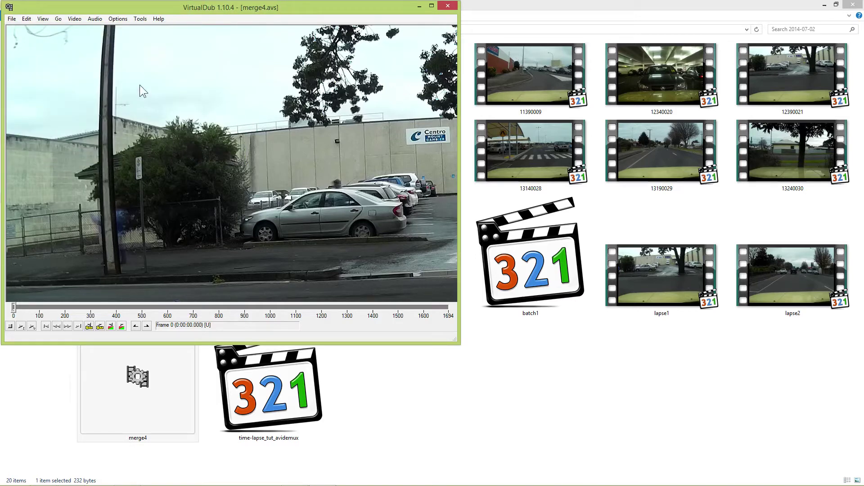
left_click(12, 19)
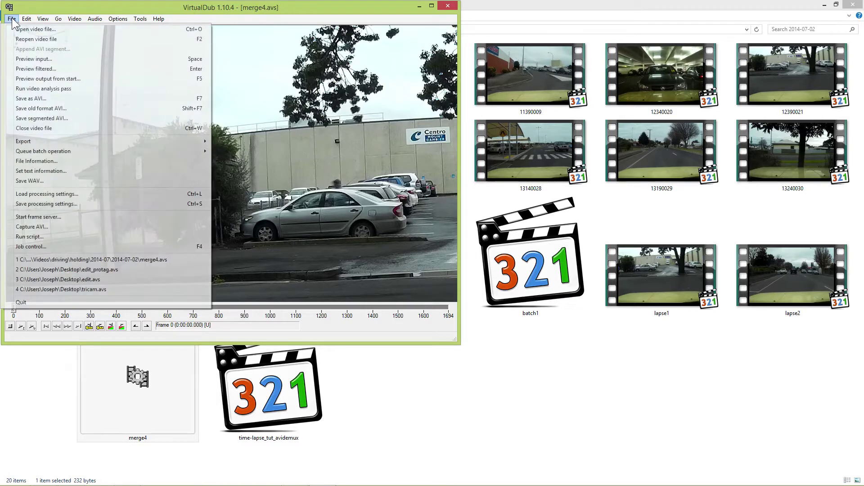
Save the merge4 output as merge4_01.avi in the same folder to start rendering.
left_click(40, 100)
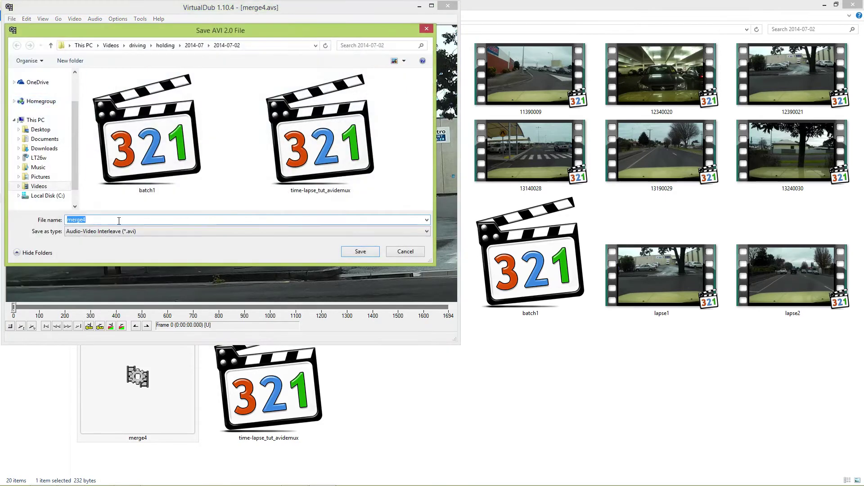
left_click(99, 221)
type("_01")
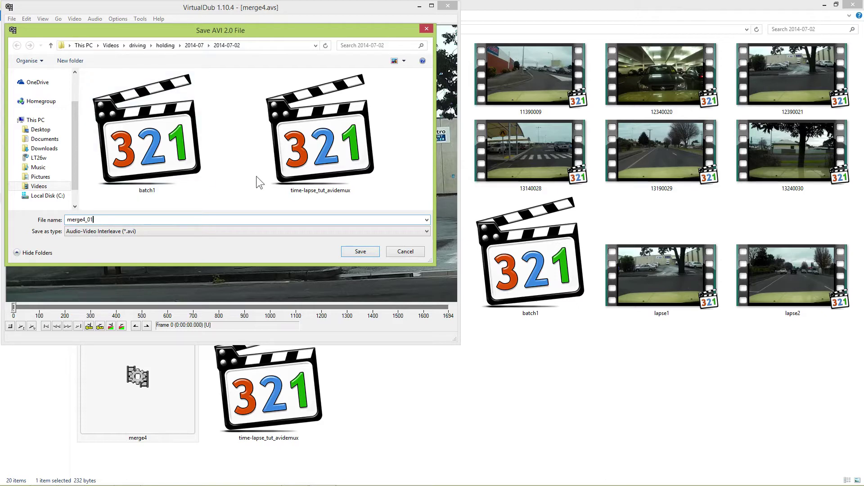
left_click(363, 252)
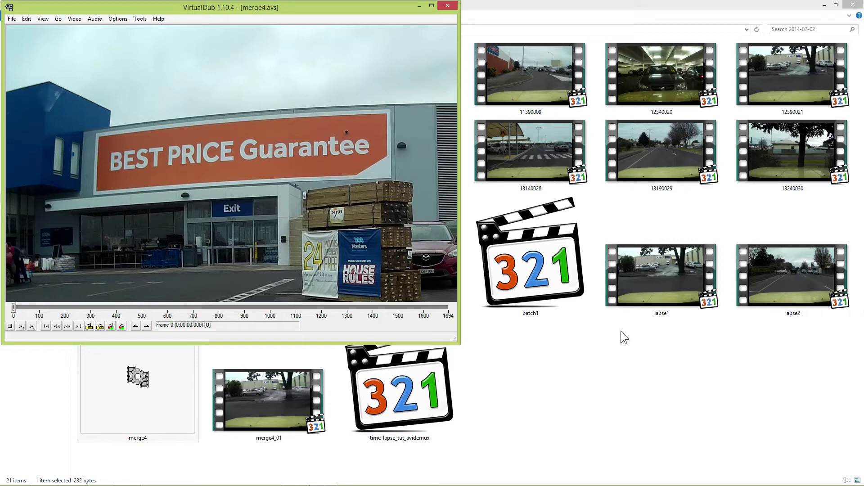
Close VirtualDub after rendering and confirm merge4_01 is a 64.7 MB, 56-second AVI.
key("alt+F4")
left_click(247, 452)
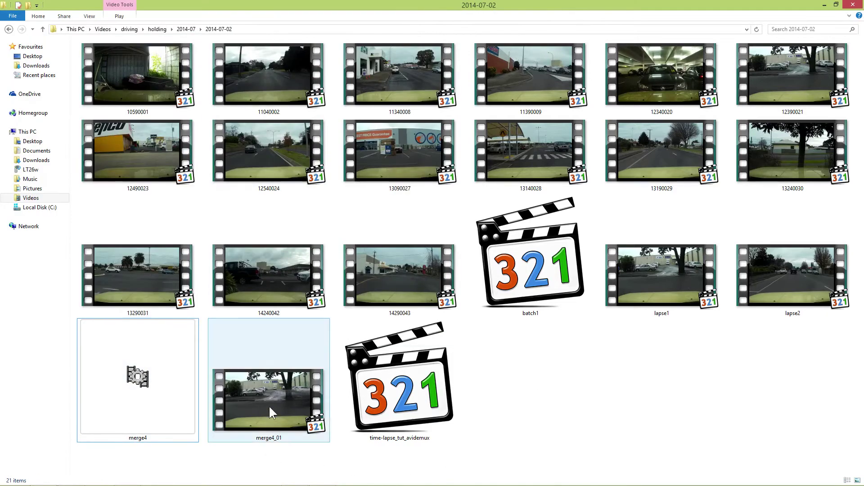
mouse_move(269, 376)
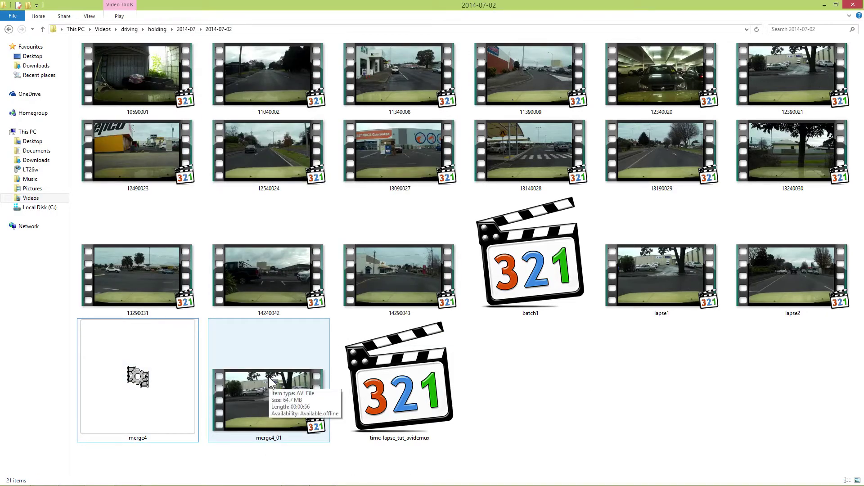
Play merge4_01.avi from the 2014-07-02 folder in Media Player Classic.
double_click(249, 394)
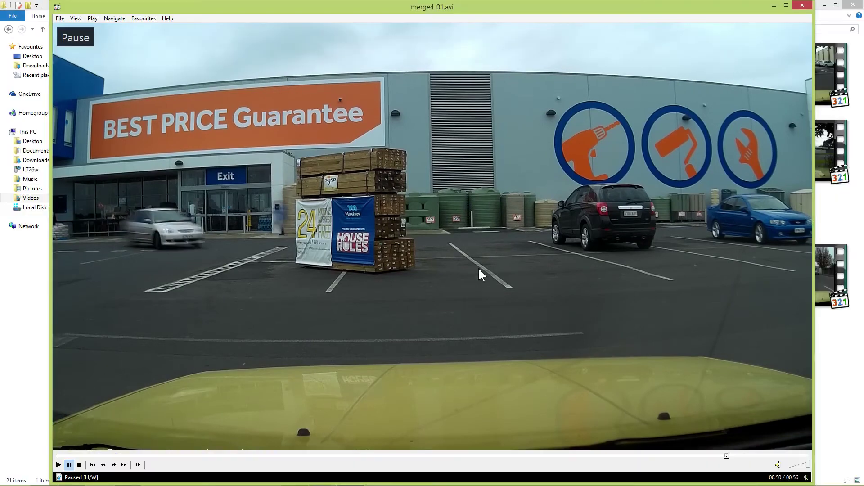
Close Media Player Classic and VirtualDub, leaving the 2014-07-02 folder in front.
left_click(802, 6)
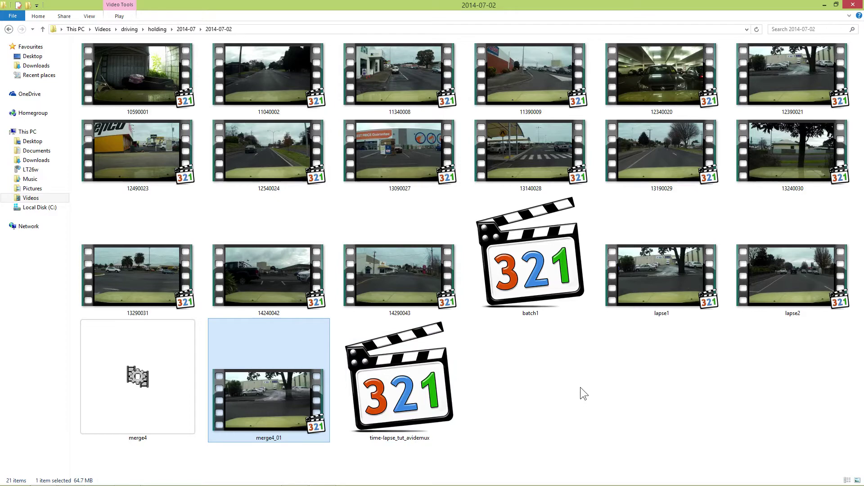
mouse_move(410, 485)
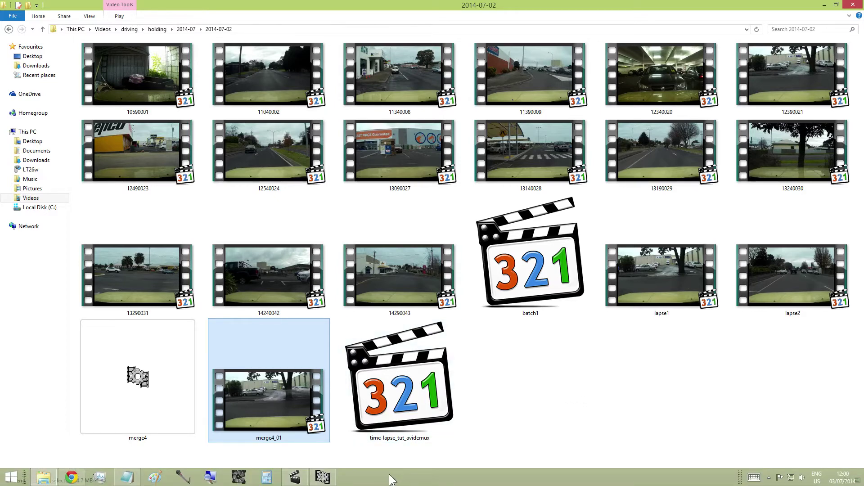
right_click(323, 476)
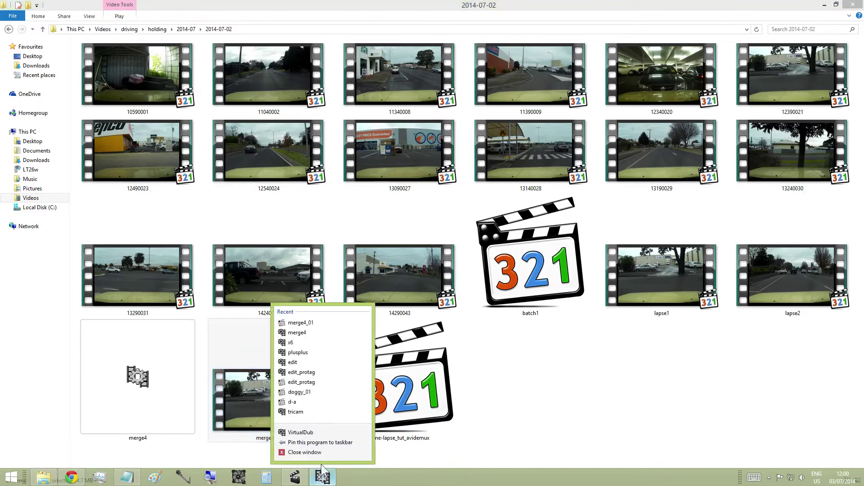
left_click(317, 450)
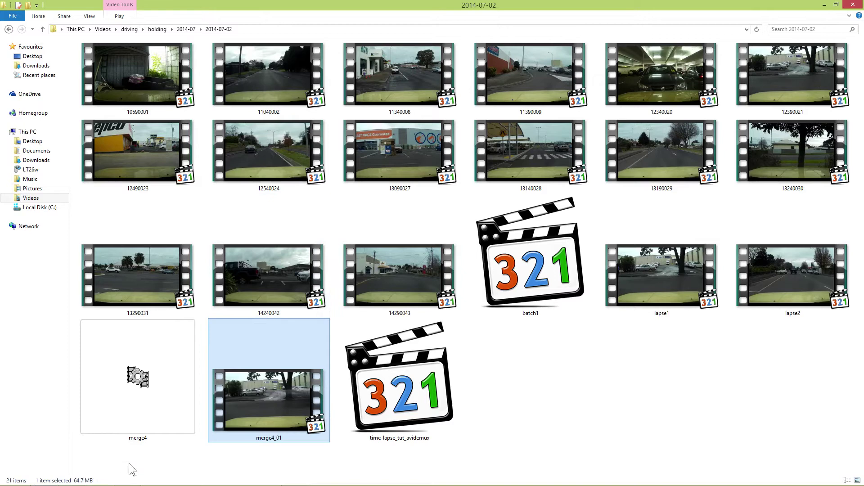
Copy the fourth Merge(selectEven(), SelectOdd()) line in the merge4 script.
mouse_move(128, 479)
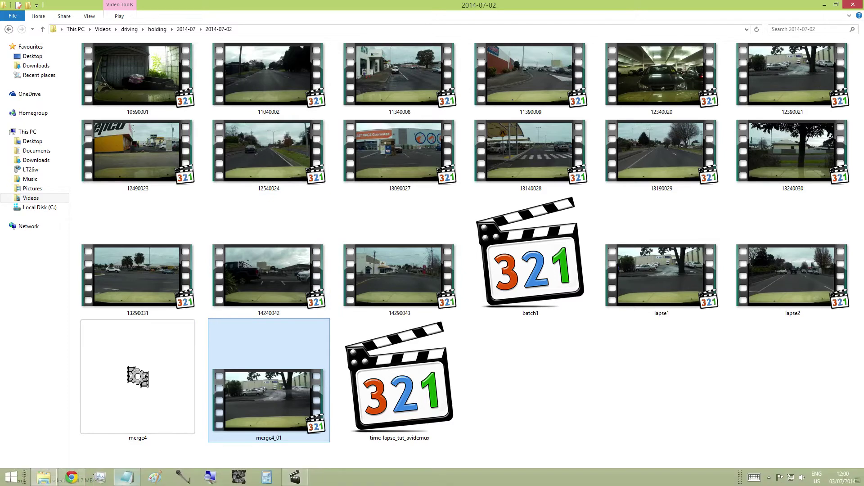
left_click(127, 480)
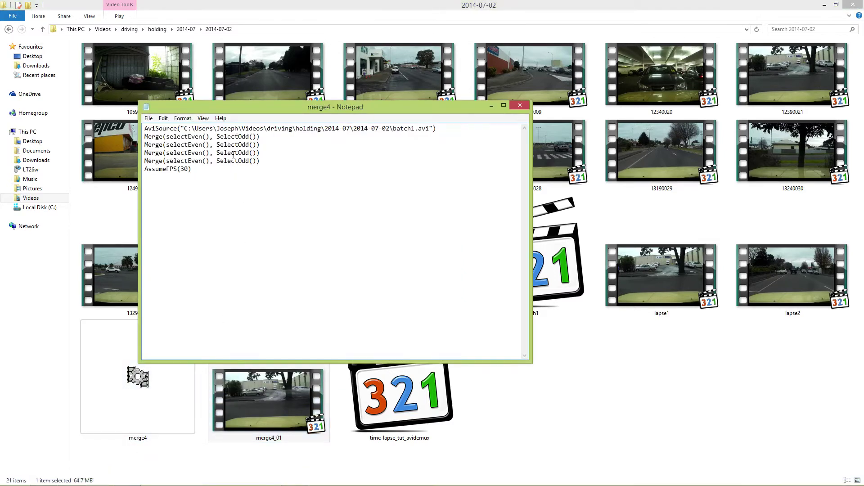
left_click_drag(266, 154, 140, 153)
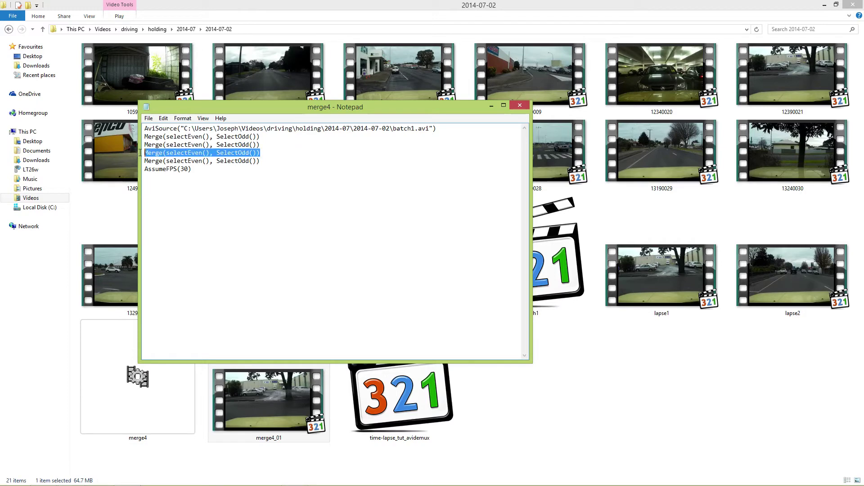
right_click(231, 150)
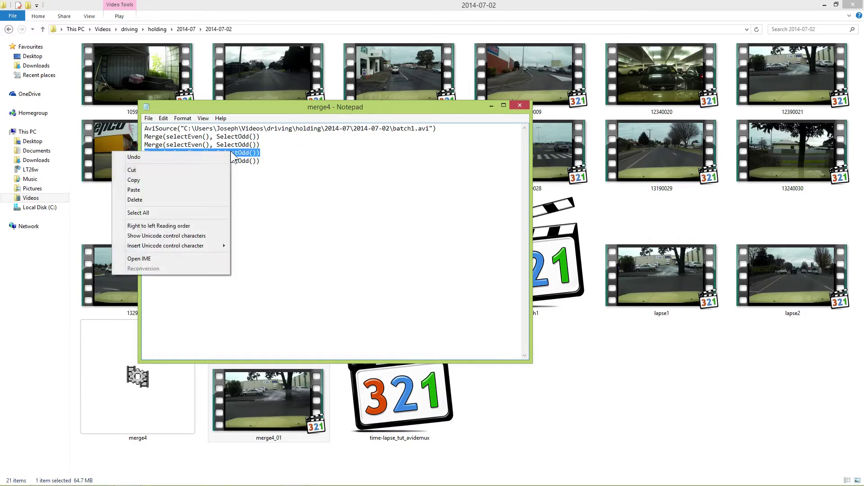
left_click(195, 179)
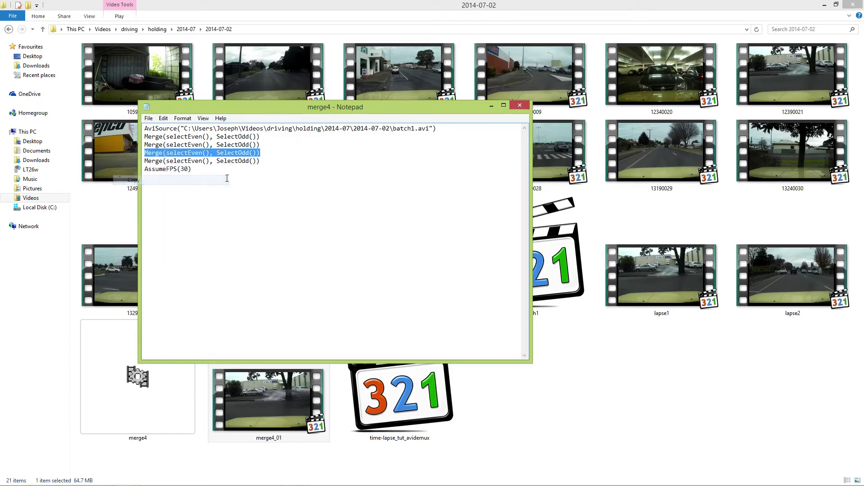
Paste two more Merge lines after line 4, save the script, and load it in VirtualDub.
left_click(266, 154)
key("Return")
key("ctrl+v")
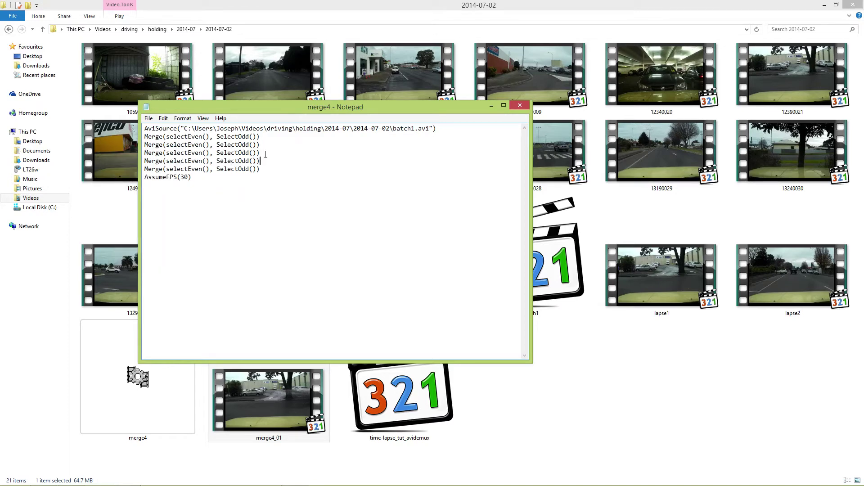
key("Return")
key("ctrl+v")
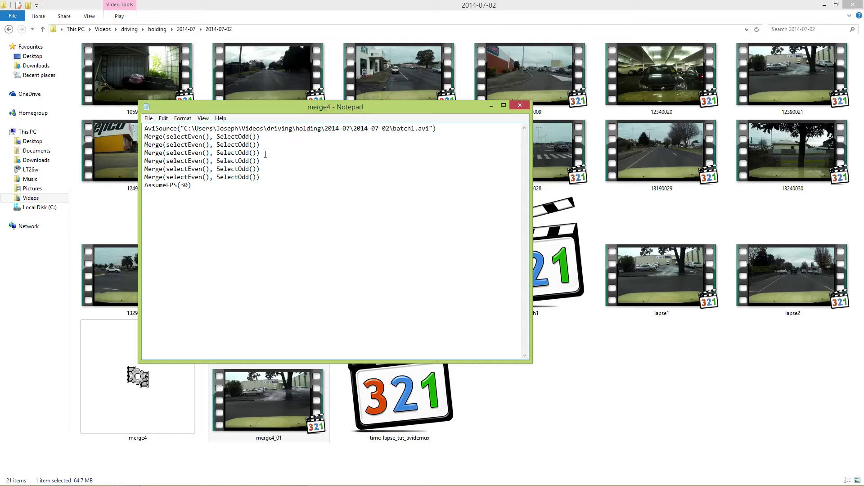
left_click(149, 118)
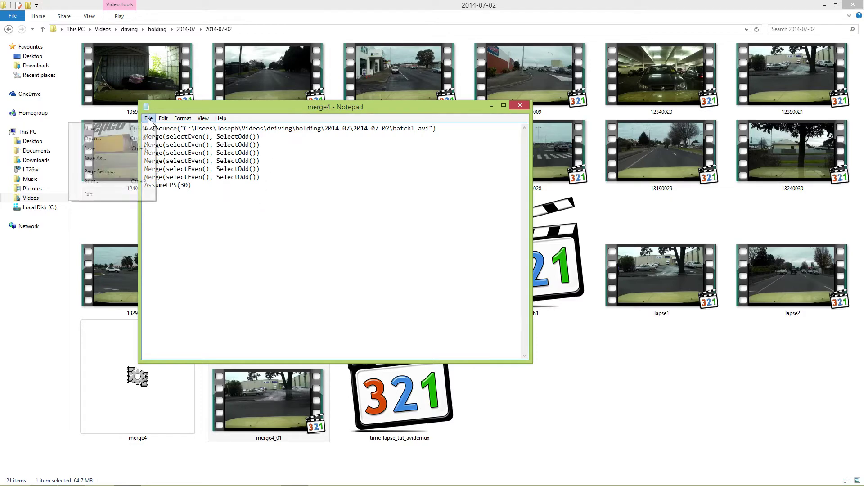
left_click(134, 150)
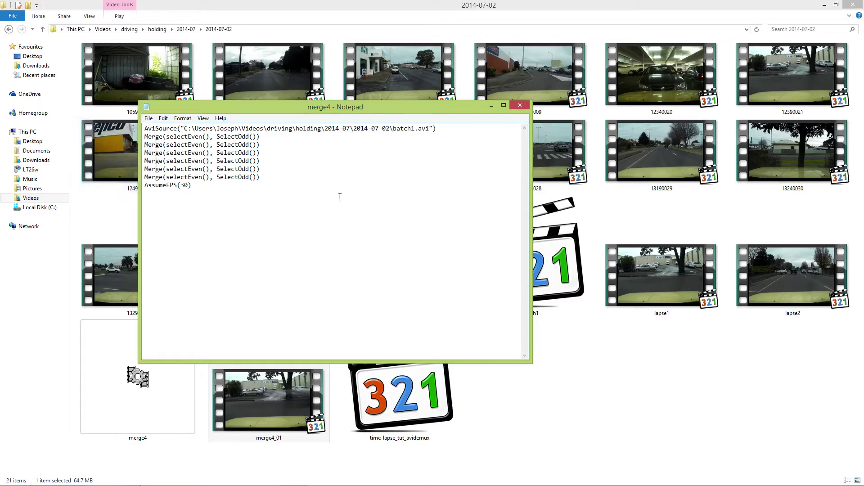
double_click(163, 396)
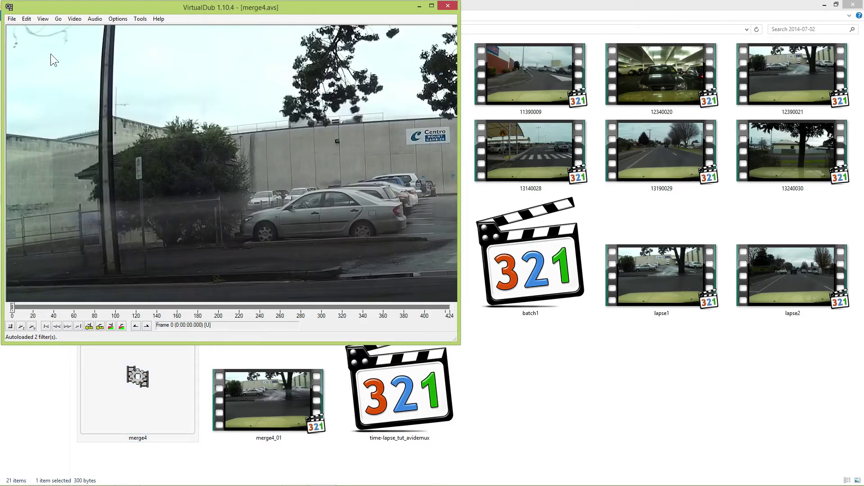
Set the video compression to the x264vfw H.264 codec.
left_click(72, 18)
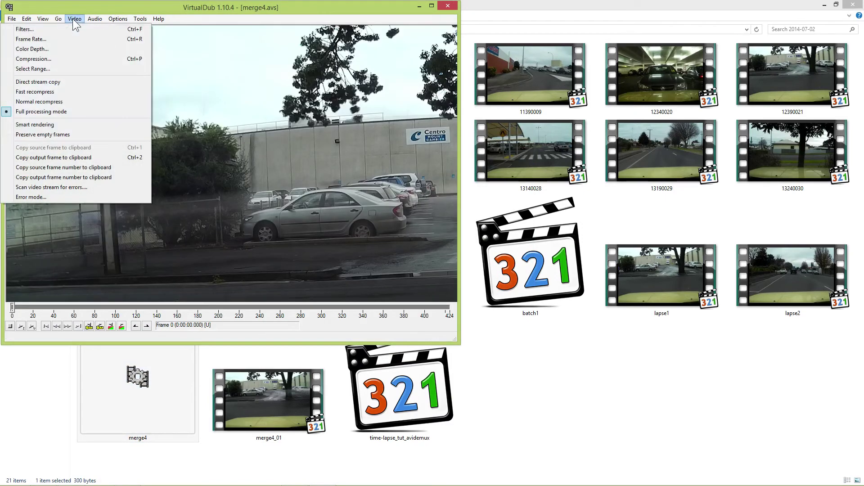
left_click(67, 59)
left_click(74, 90)
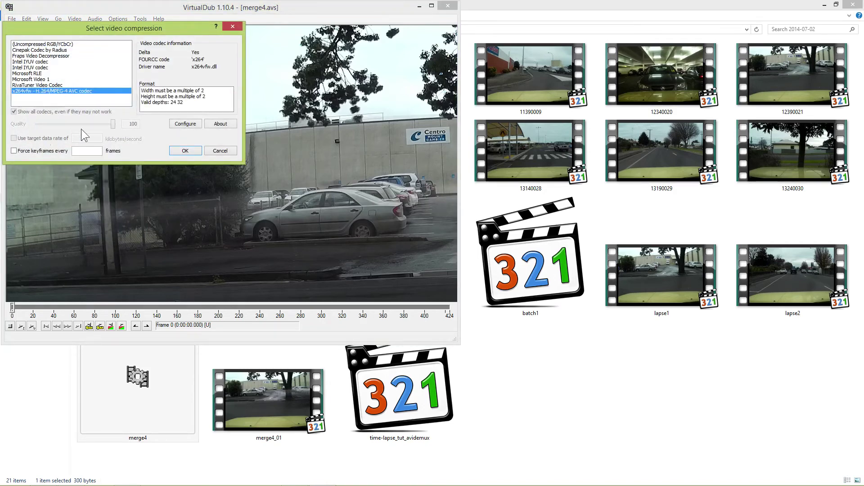
left_click(178, 149)
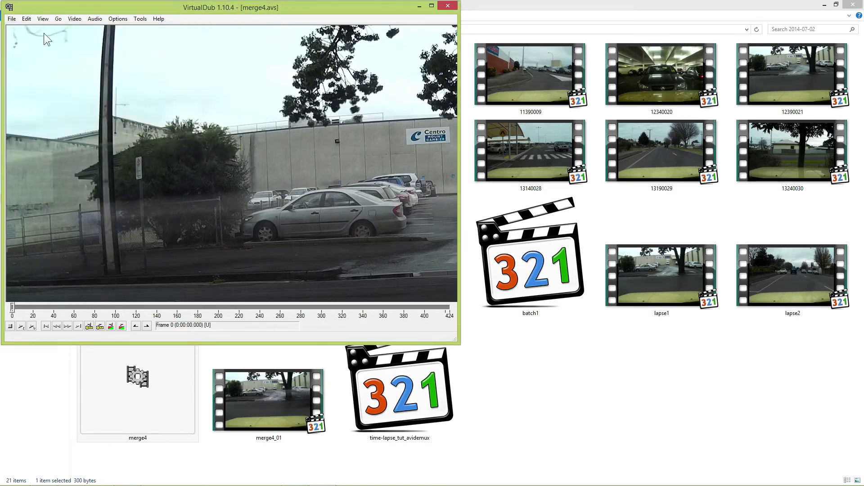
Save the output as merge6_01.avi to start rendering.
left_click(15, 17)
left_click(57, 101)
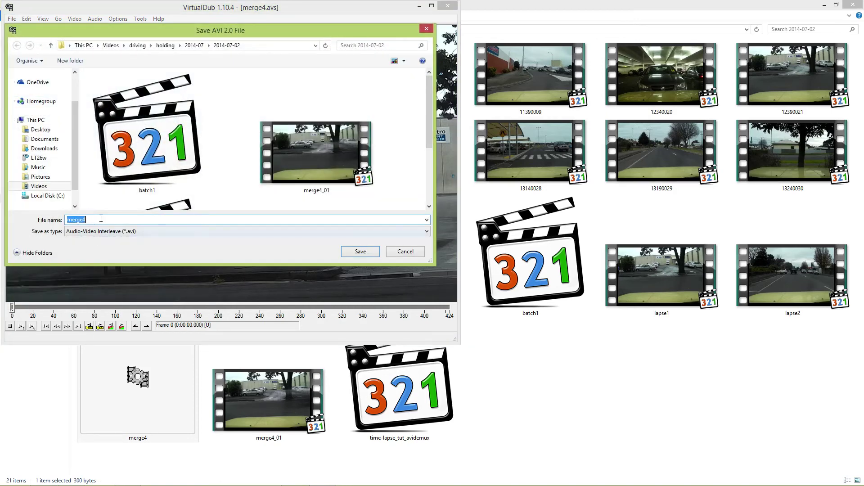
left_click(101, 220)
type("_")
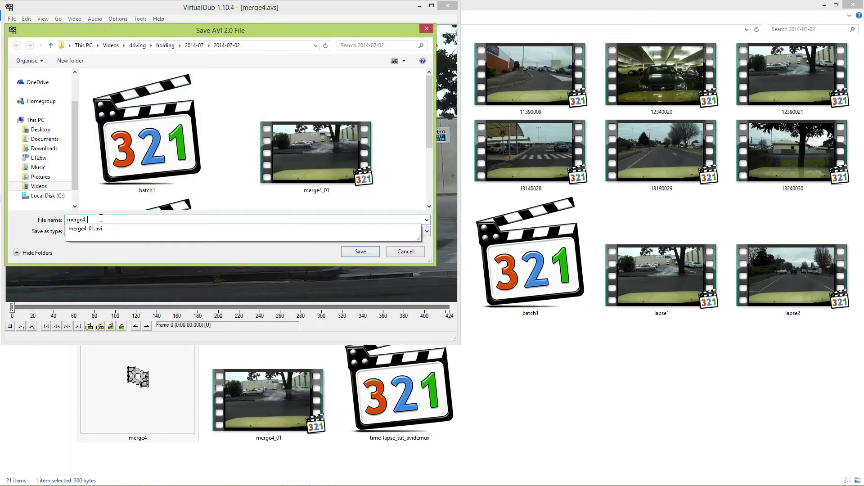
key("BackSpace")
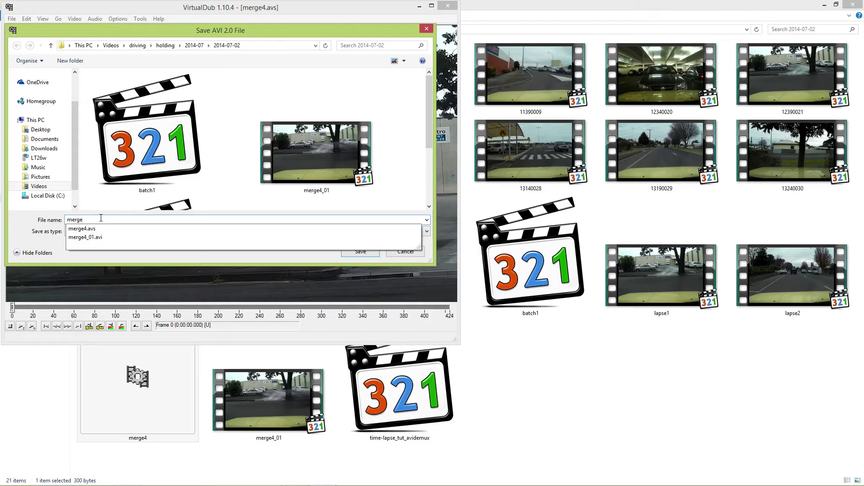
type("6_01")
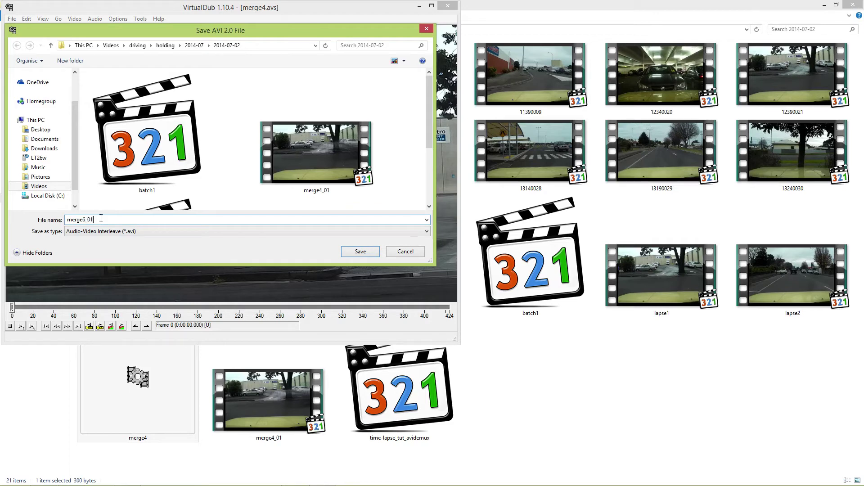
key("Return")
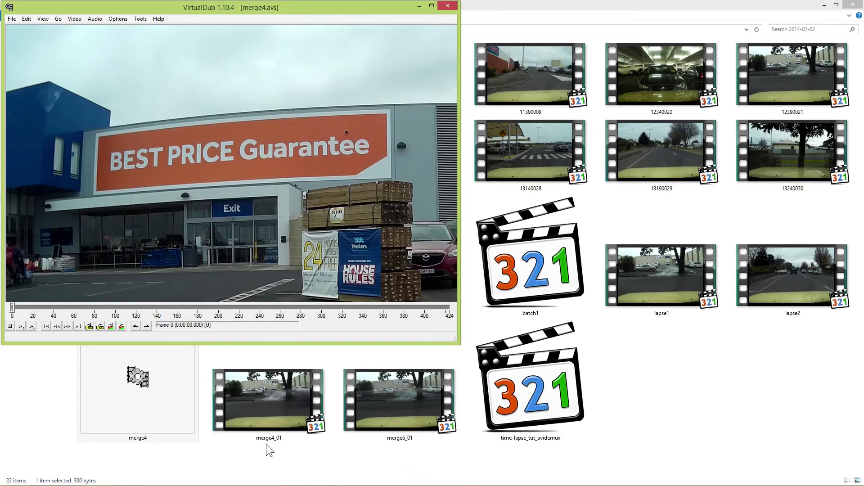
Bring the 2014-07-02 Explorer folder back to the front.
left_click(423, 450)
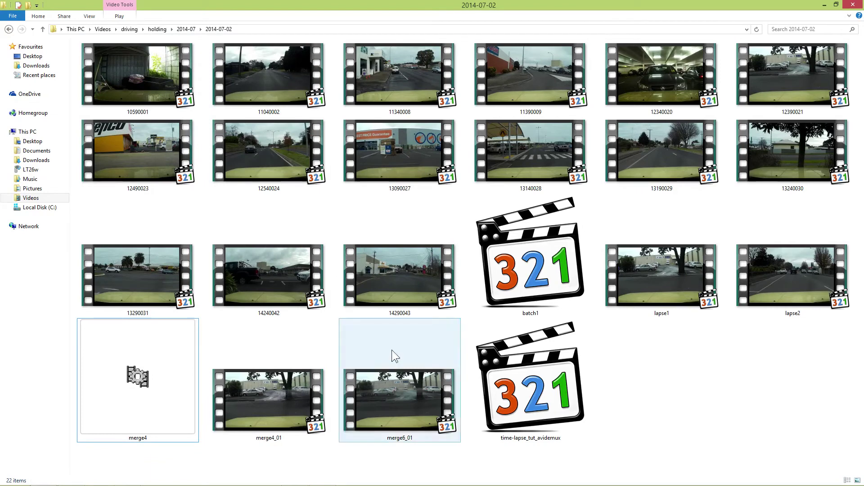
Play the 14-second merge6_01.avi through in Media Player Classic, then close the player.
double_click(405, 404)
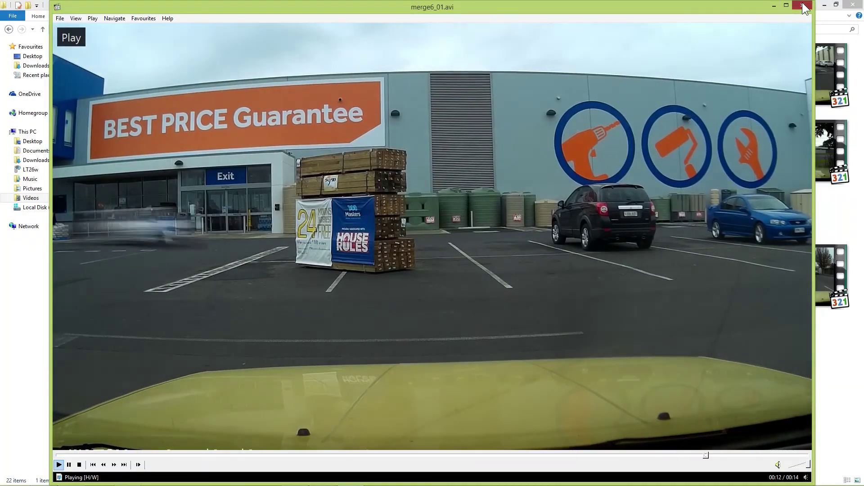
left_click(802, 4)
left_click(673, 396)
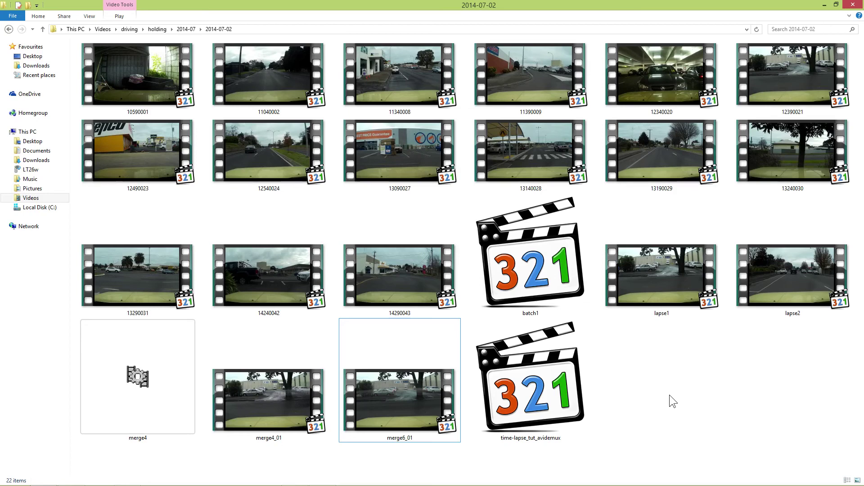
mouse_move(408, 396)
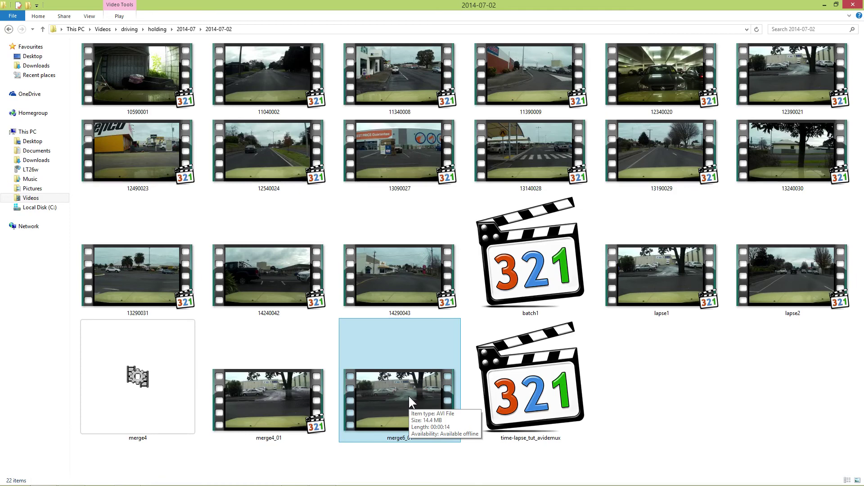
mouse_move(258, 396)
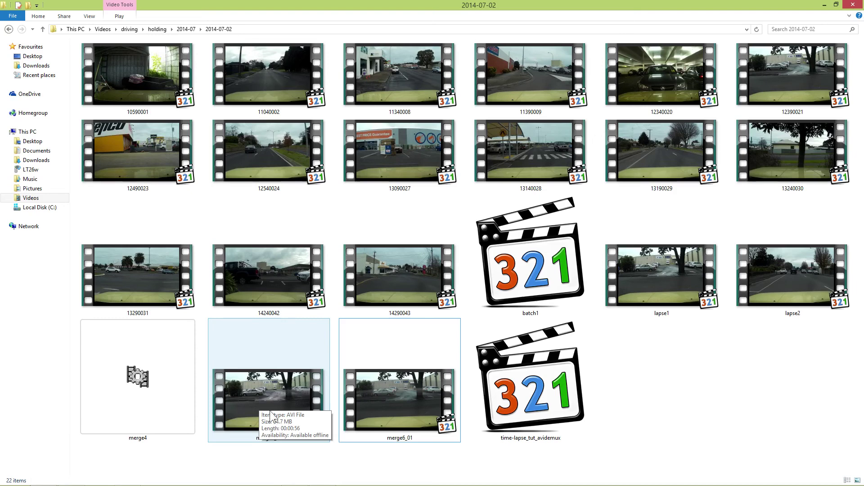
left_click(405, 400)
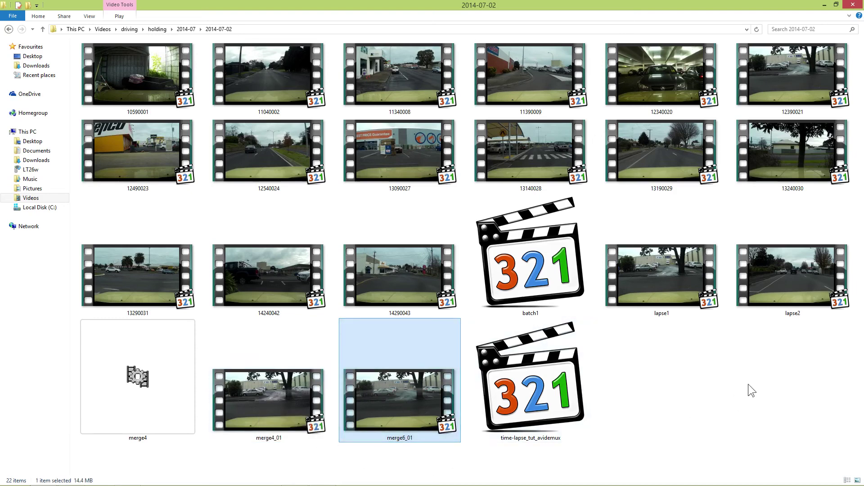
left_click(280, 387)
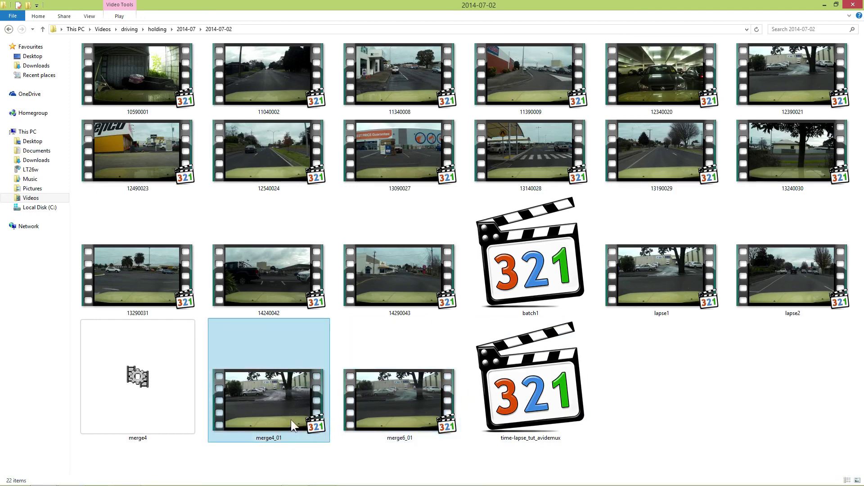
mouse_move(287, 407)
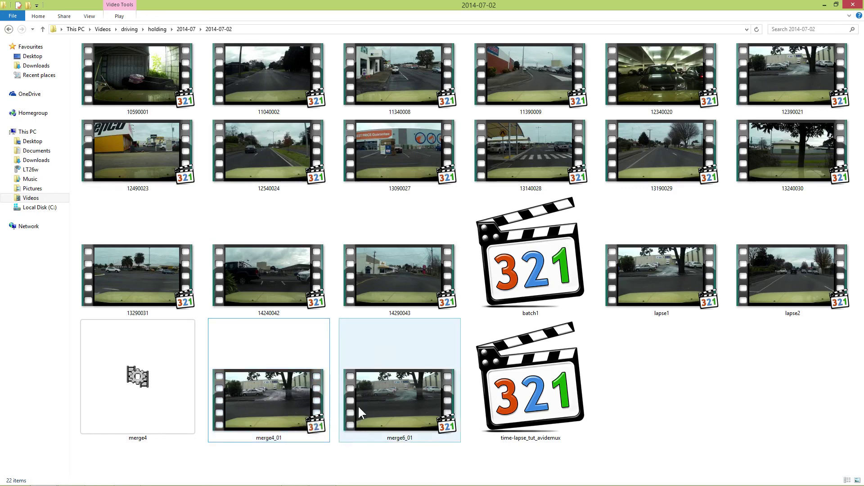
mouse_move(359, 407)
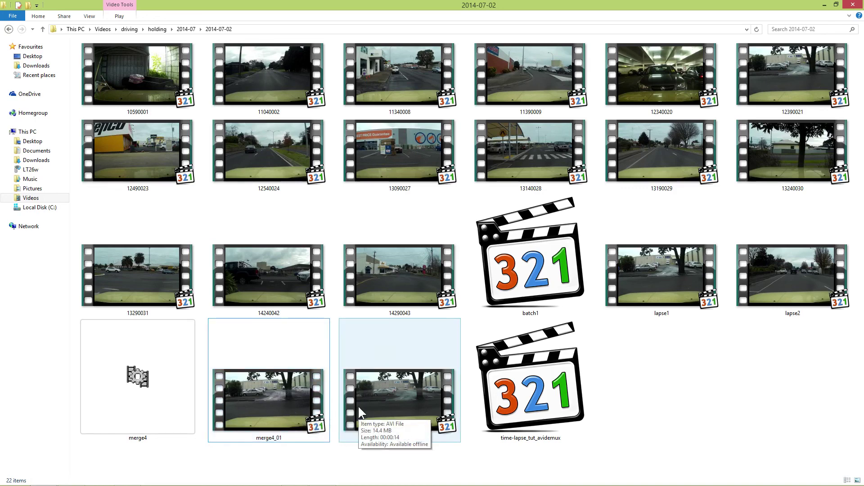
left_click(290, 399)
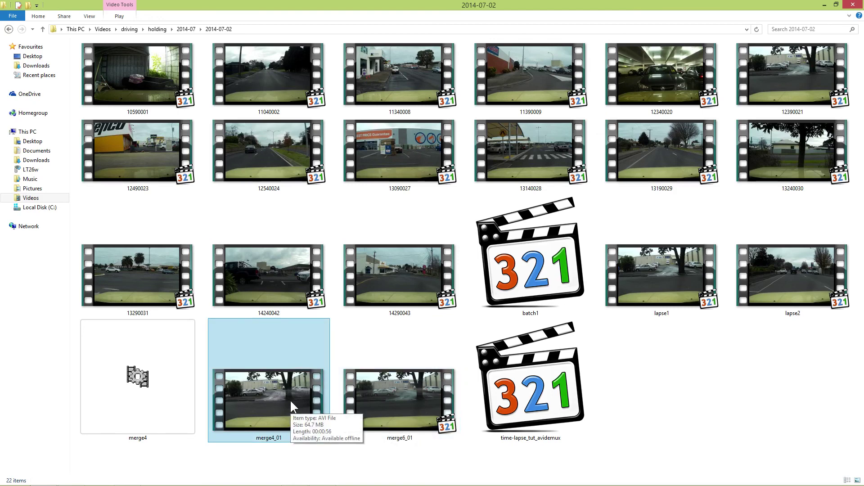
left_click(753, 369)
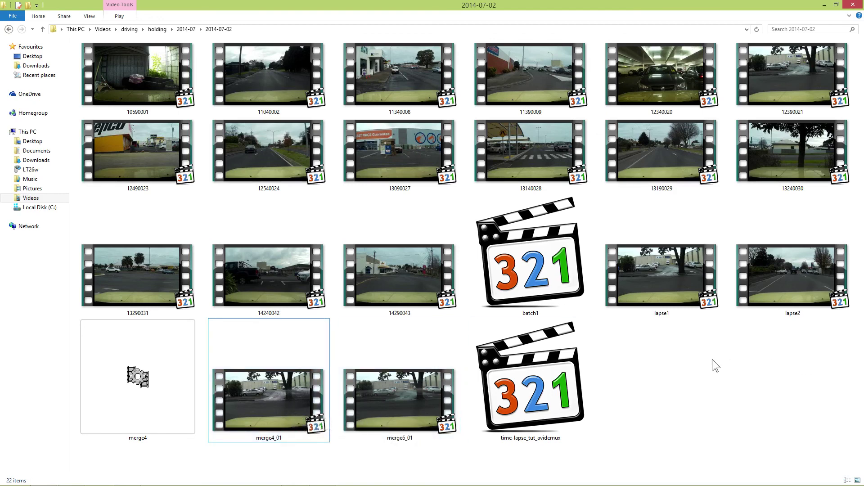